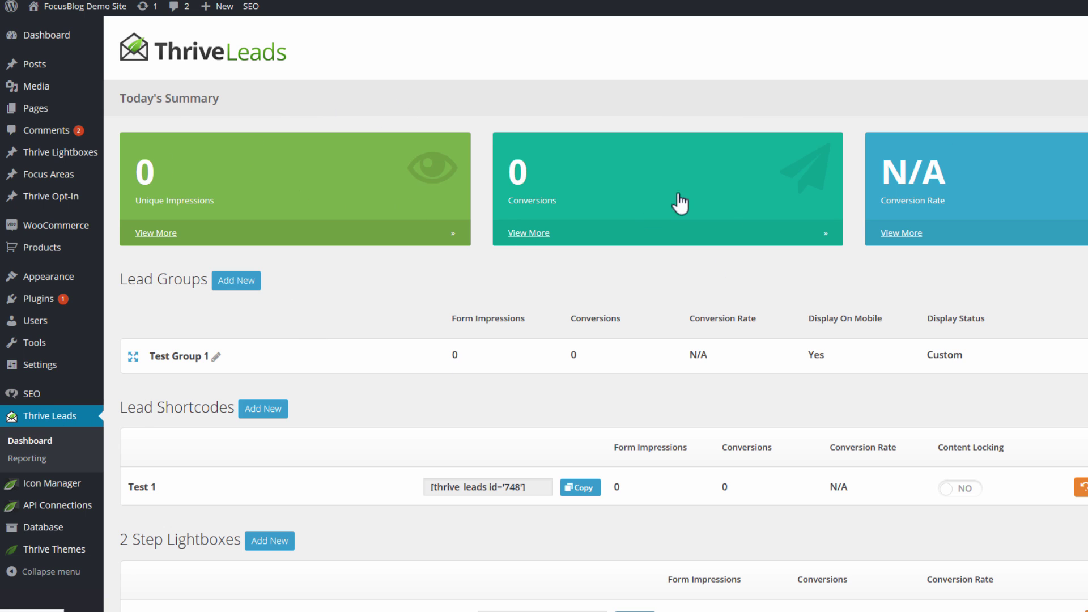
Create a new lead shortcode named 'Demo Lock'.
{"action": "scroll", "coordinate": [782, 335], "scroll_direction": "down", "scroll_amount": 1}
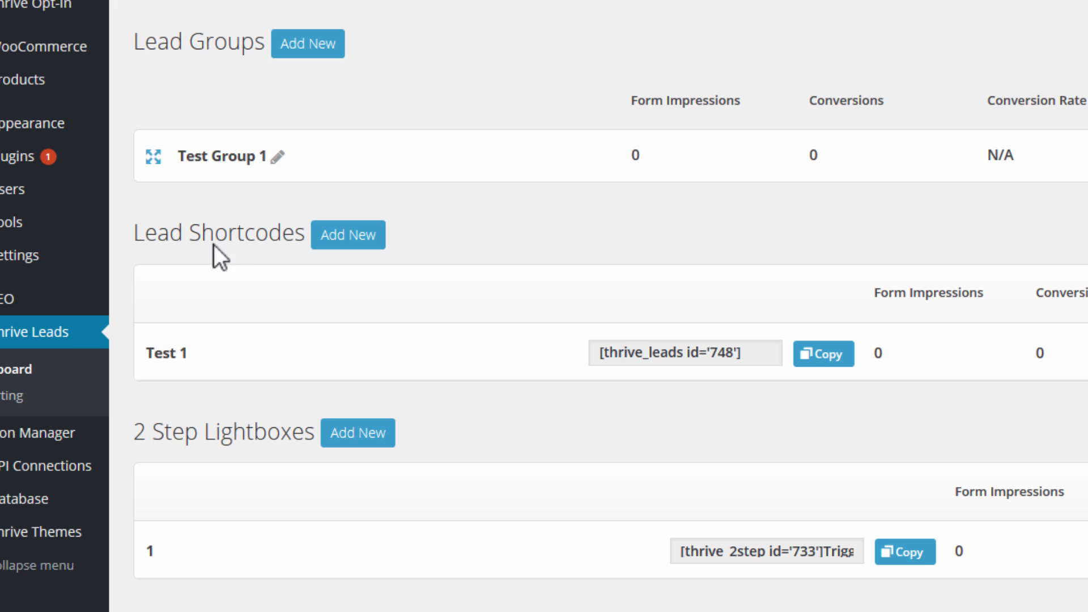
{"action": "left_click", "coordinate": [357, 241]}
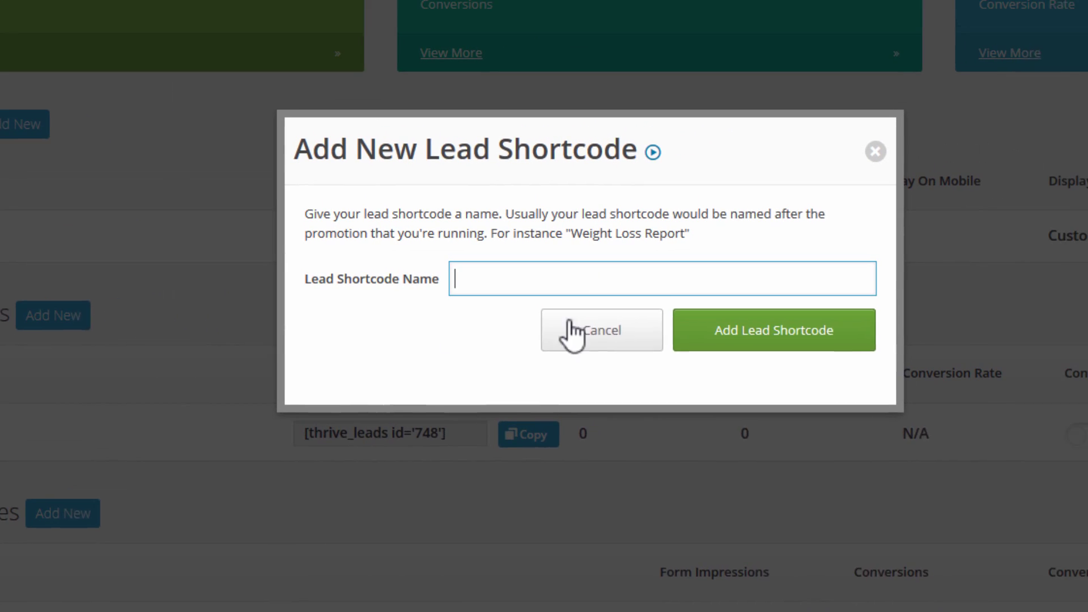
{"action": "type", "text": "Dem"}
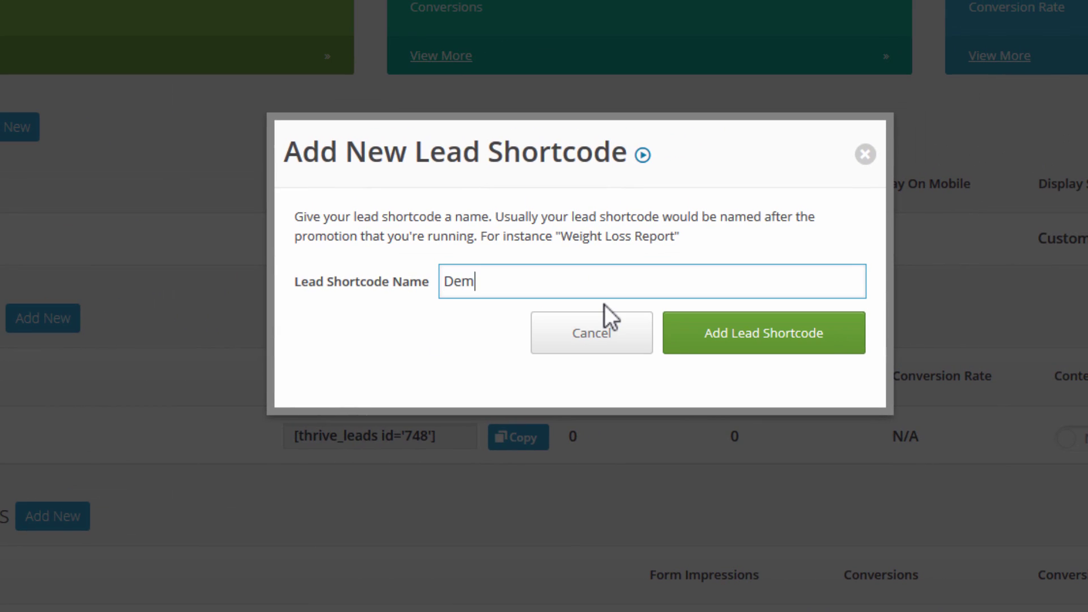
{"action": "type", "text": "o Lock"}
{"action": "key", "text": "Return"}
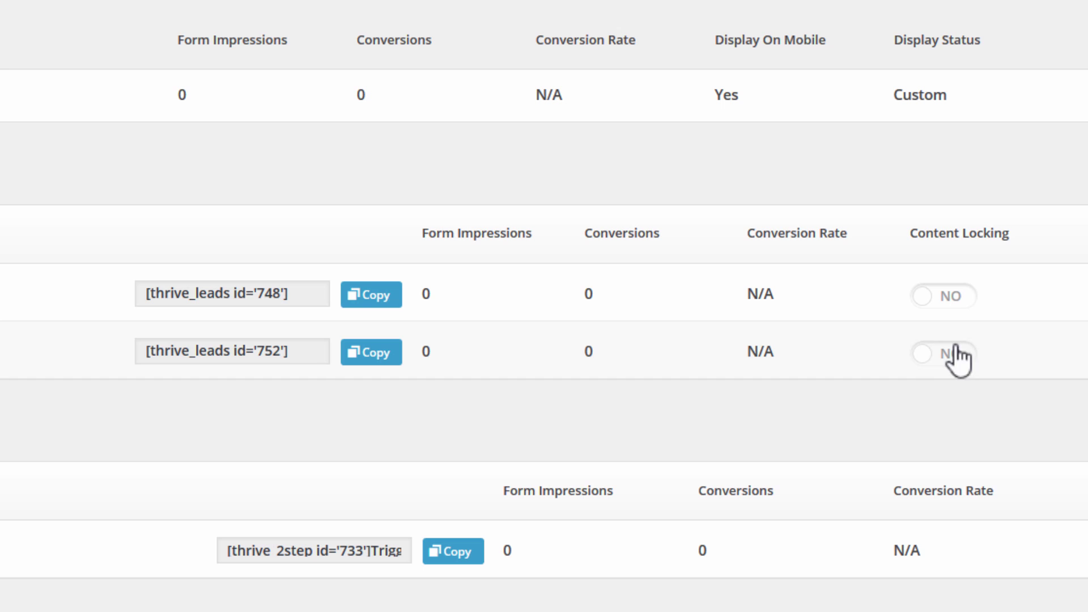
Turn Content Locking on for shortcode 752, making its code [thrive_lead_lock id='752'].
{"action": "left_click", "coordinate": [297, 351]}
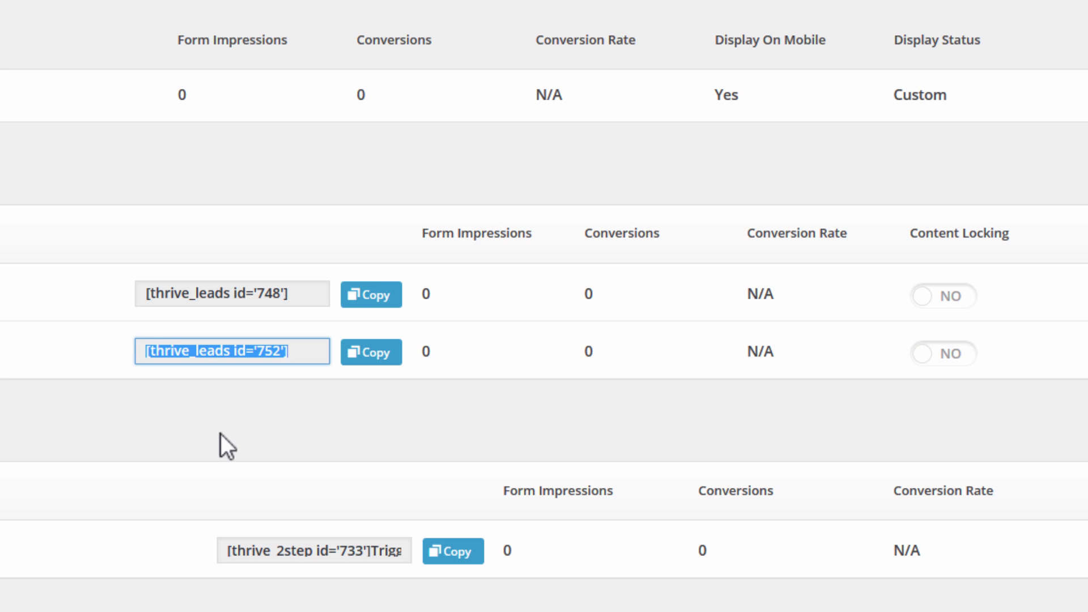
{"action": "left_click", "coordinate": [272, 429]}
{"action": "left_click", "coordinate": [950, 357]}
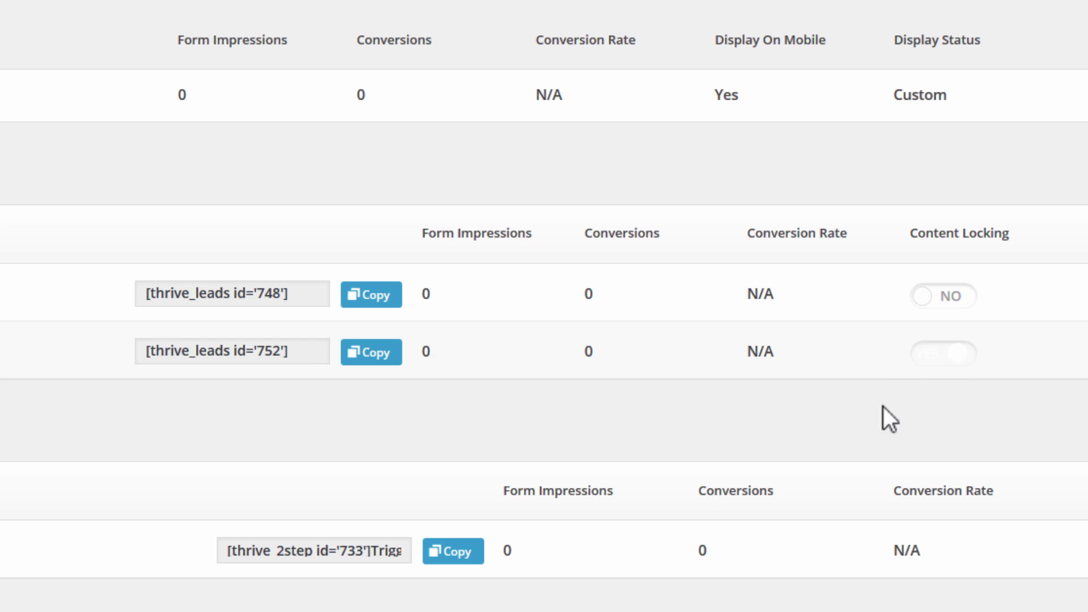
{"action": "left_click", "coordinate": [269, 349]}
{"action": "left_click", "coordinate": [356, 399]}
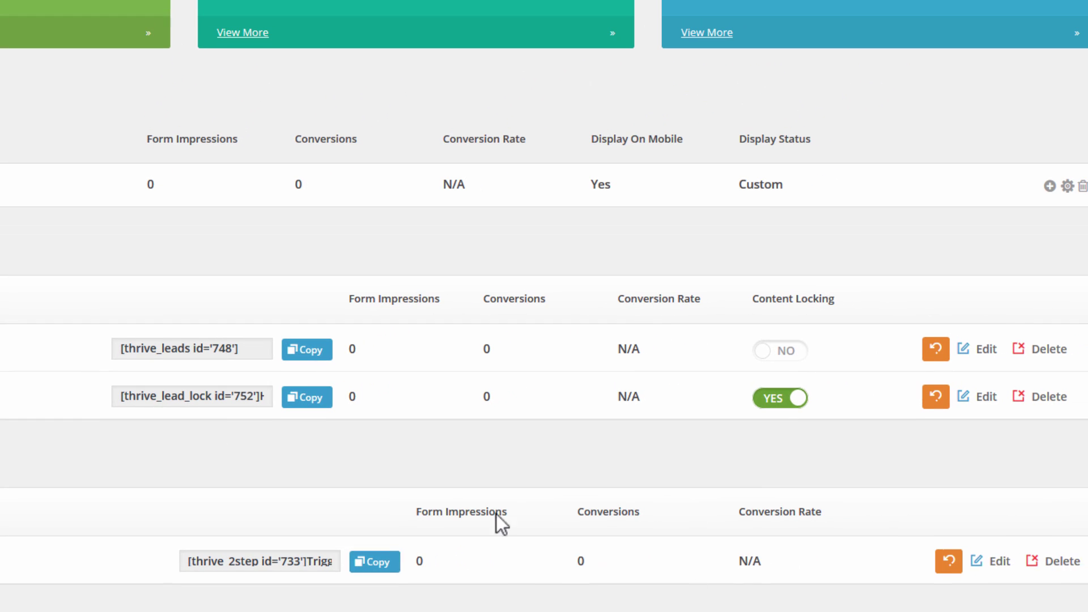
Add a form named 'Demo Form' to the 752 Demo Lock shortcode.
{"action": "left_click", "coordinate": [983, 399]}
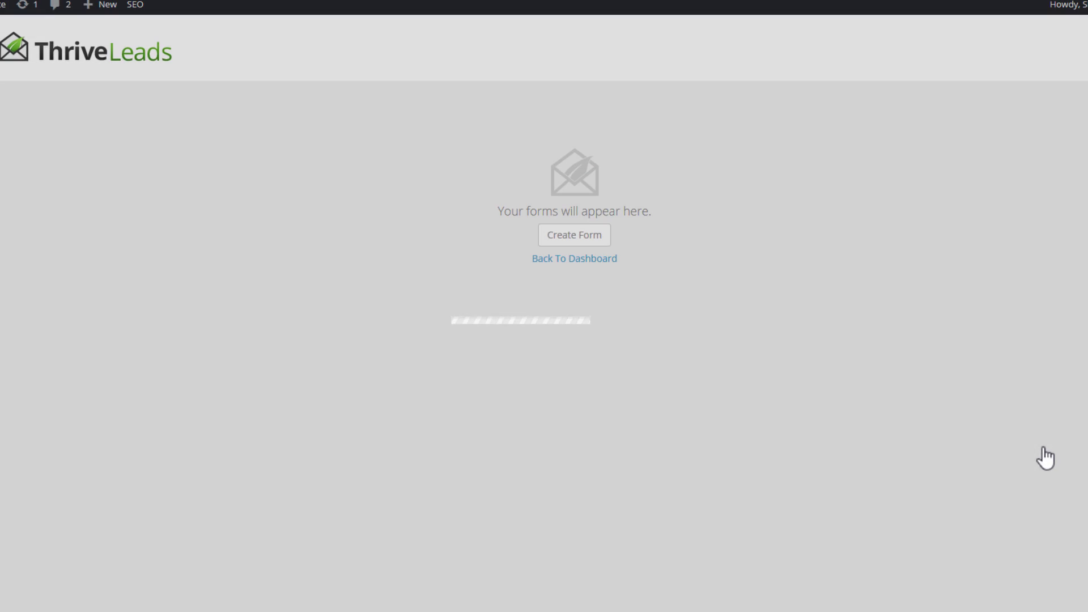
{"action": "left_click", "coordinate": [499, 134]}
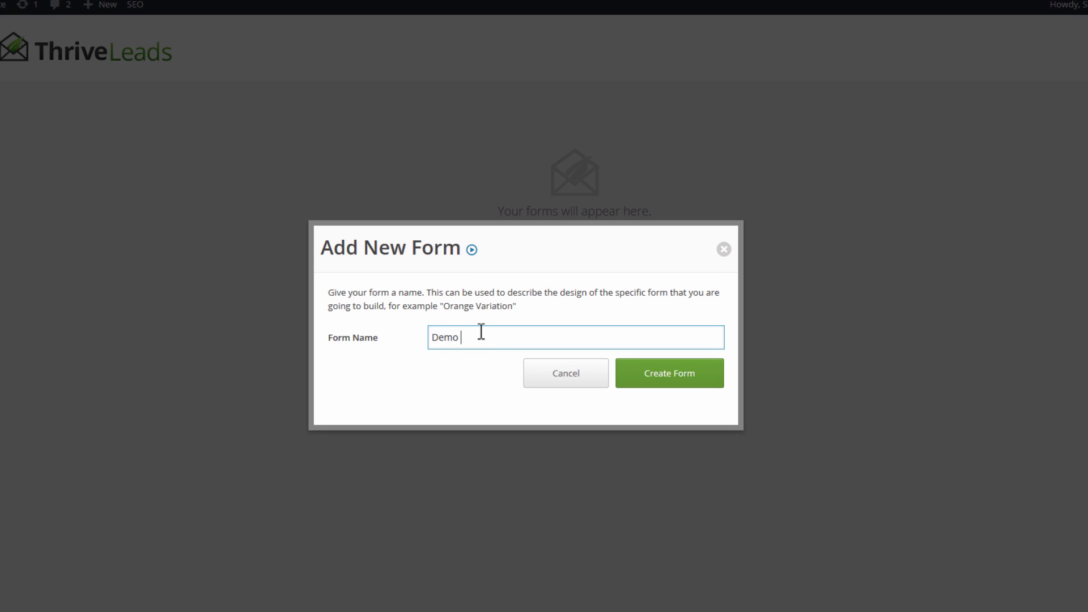
{"action": "type", "text": "Demo Form"}
{"action": "key", "text": "Return"}
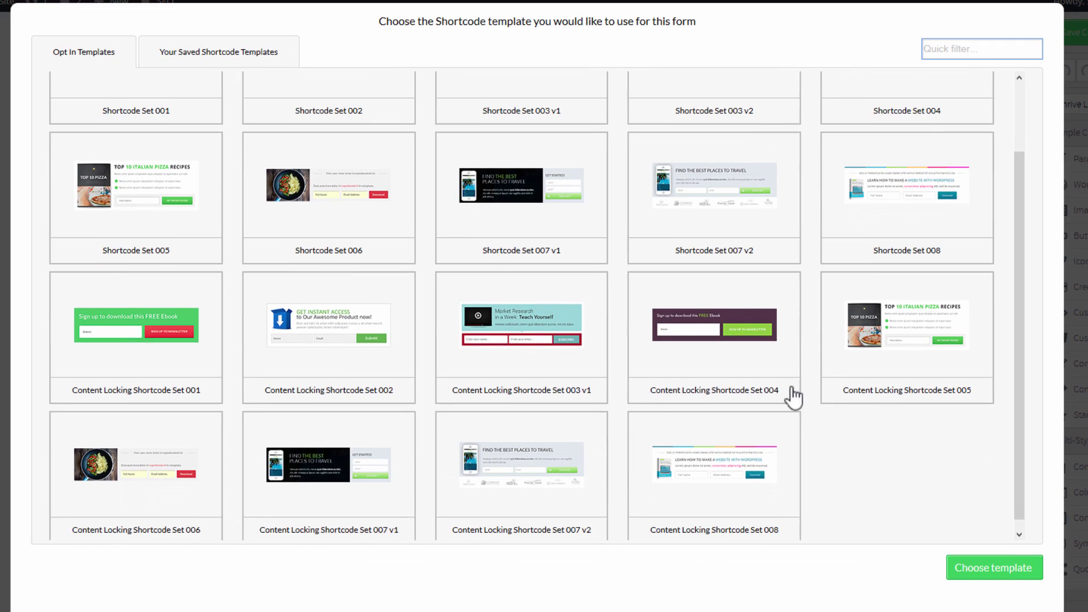
Apply Content Locking Shortcode Set 004, then replace it with the green Set 001 template.
{"action": "left_click", "coordinate": [555, 491]}
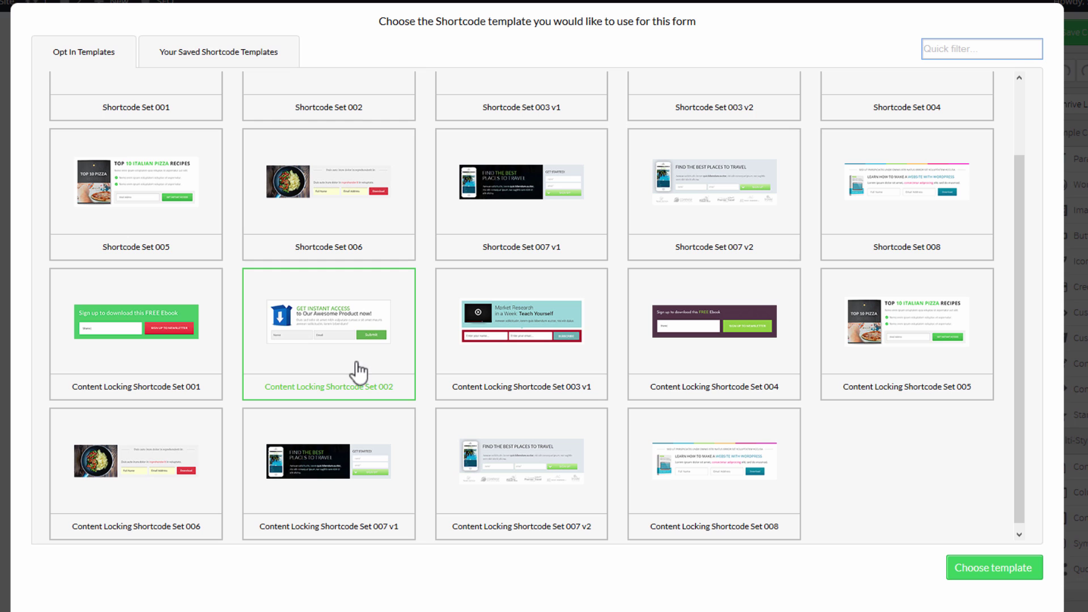
{"action": "left_click", "coordinate": [741, 354]}
{"action": "left_click", "coordinate": [979, 569]}
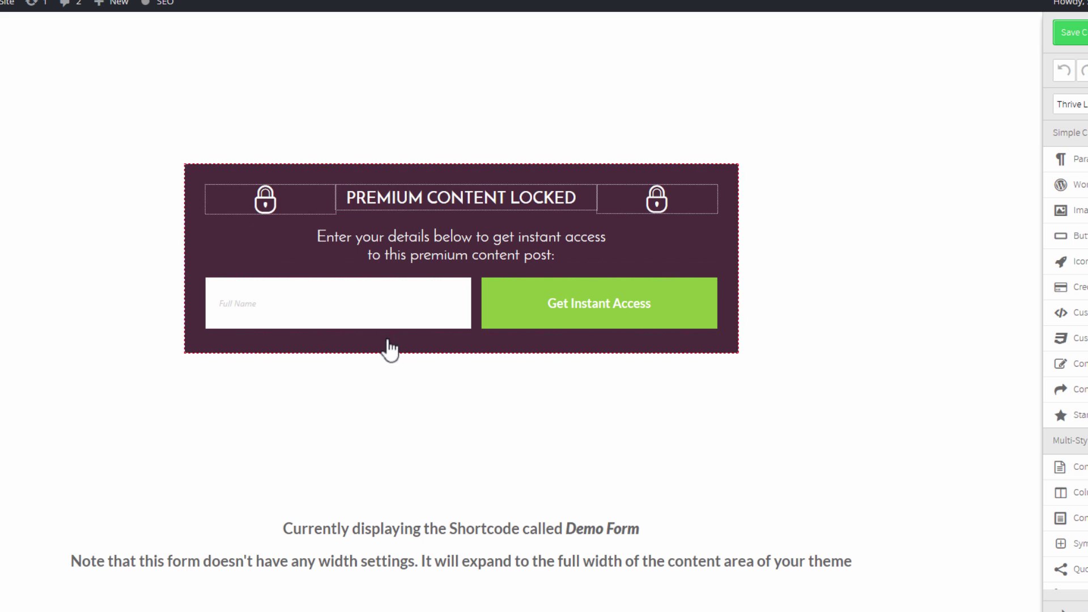
{"action": "mouse_move", "coordinate": [456, 207]}
{"action": "left_click", "coordinate": [1070, 105]}
{"action": "left_click", "coordinate": [1076, 142]}
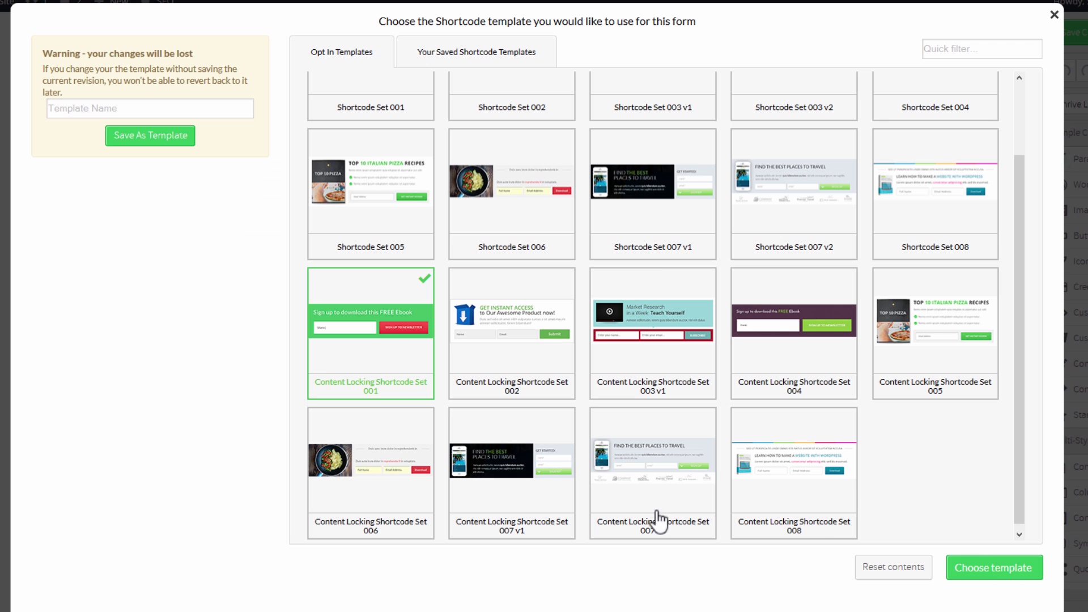
{"action": "left_click", "coordinate": [988, 569]}
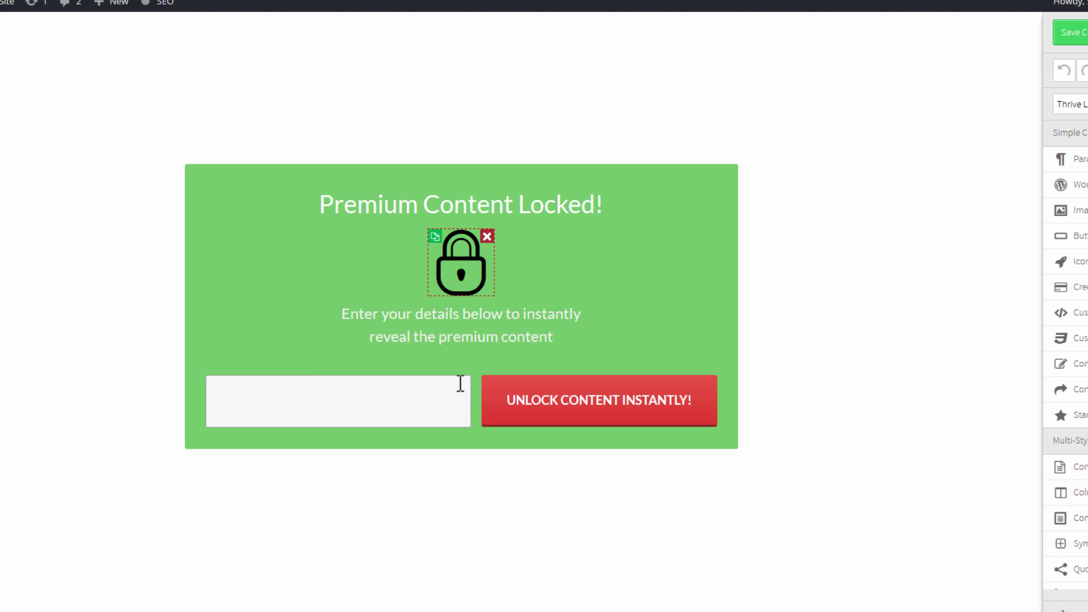
Enlarge the lock icon in the 'Premium Content Locked!' box.
{"action": "left_click", "coordinate": [461, 262]}
{"action": "left_click_drag", "start_coordinate": [420, 181], "coordinate": [396, 194]}
{"action": "left_click", "coordinate": [761, 357]}
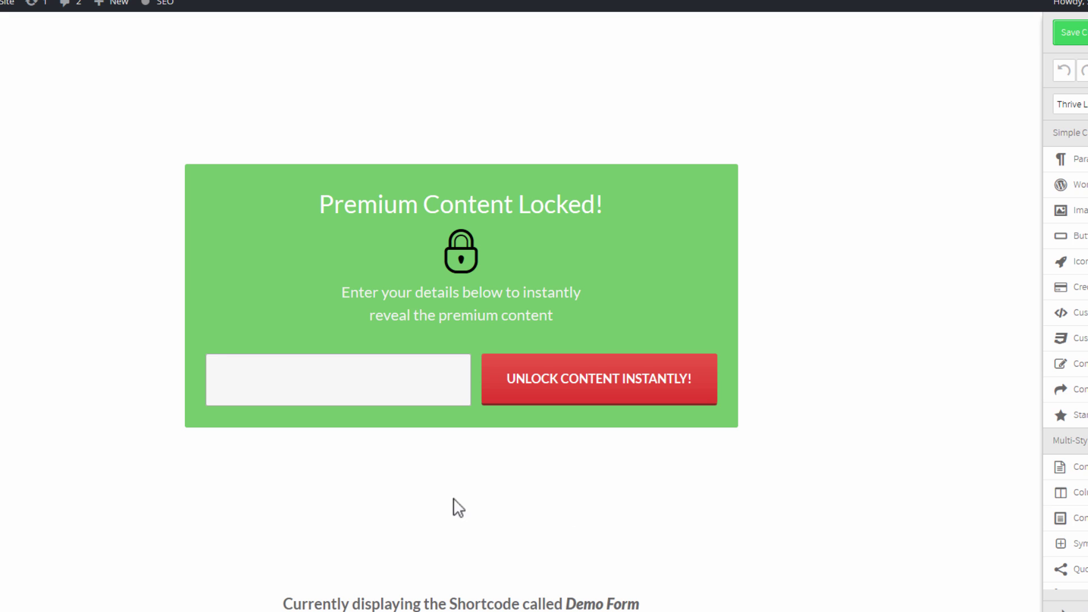
Connect the form's lead generation to the AWeber list 'Thrive Test' via API and save.
{"action": "left_click", "coordinate": [528, 382]}
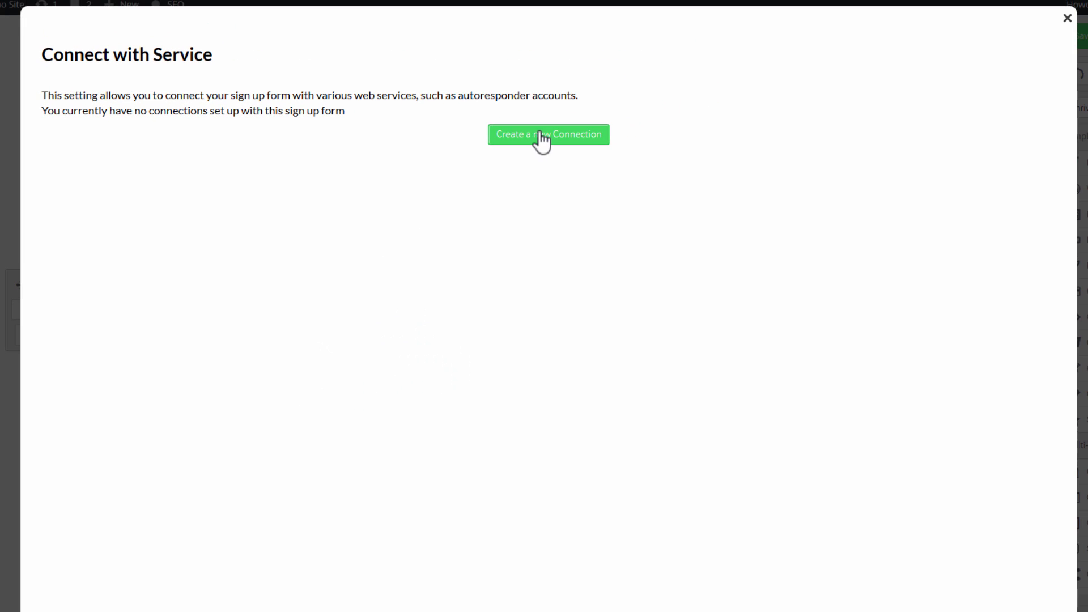
{"action": "left_click", "coordinate": [581, 113]}
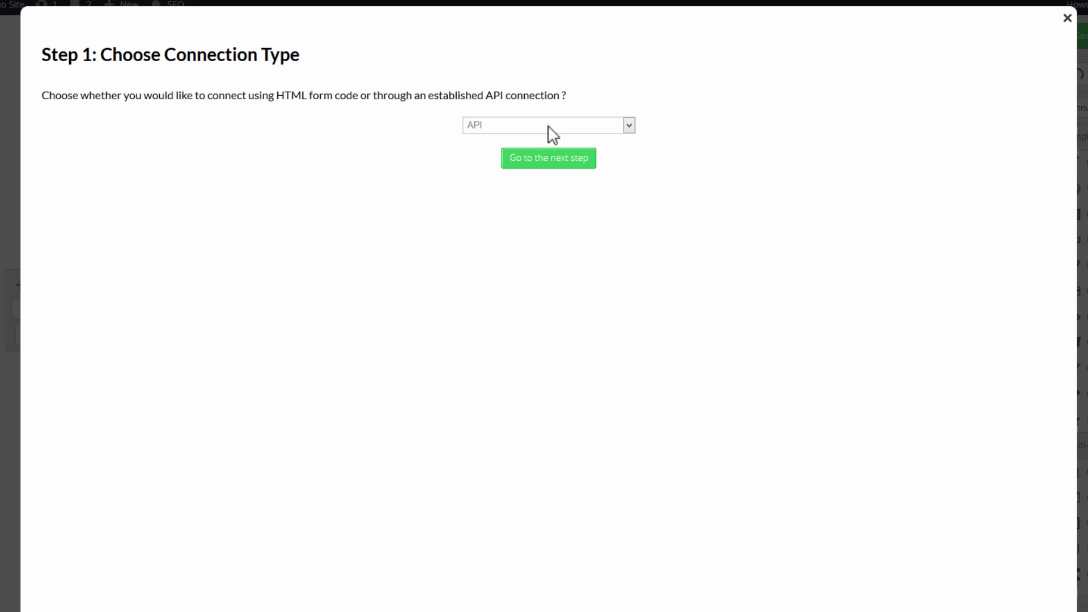
{"action": "left_click", "coordinate": [553, 166]}
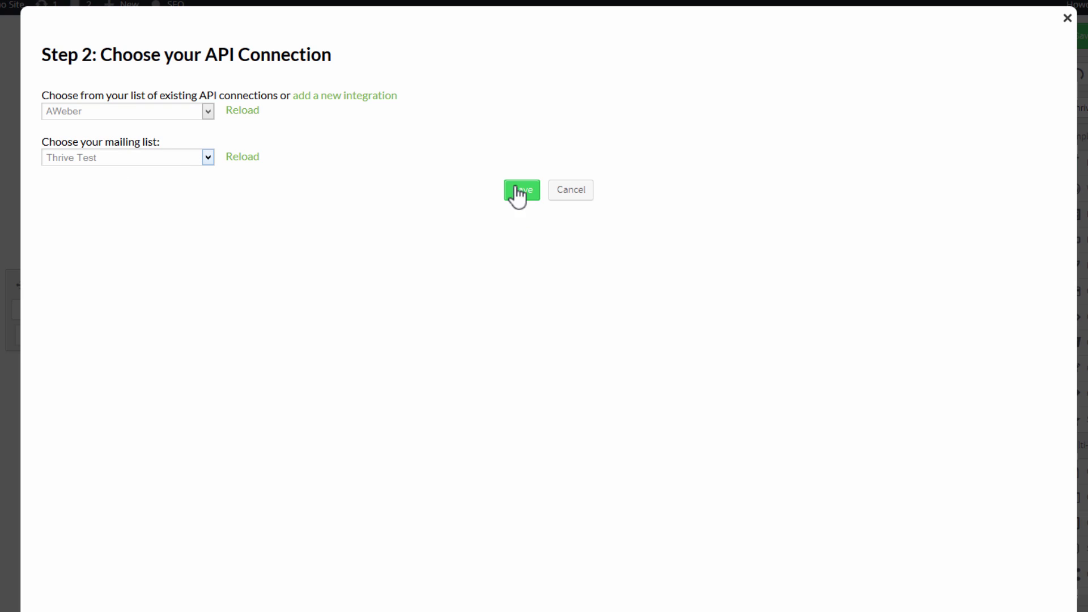
{"action": "left_click", "coordinate": [513, 191]}
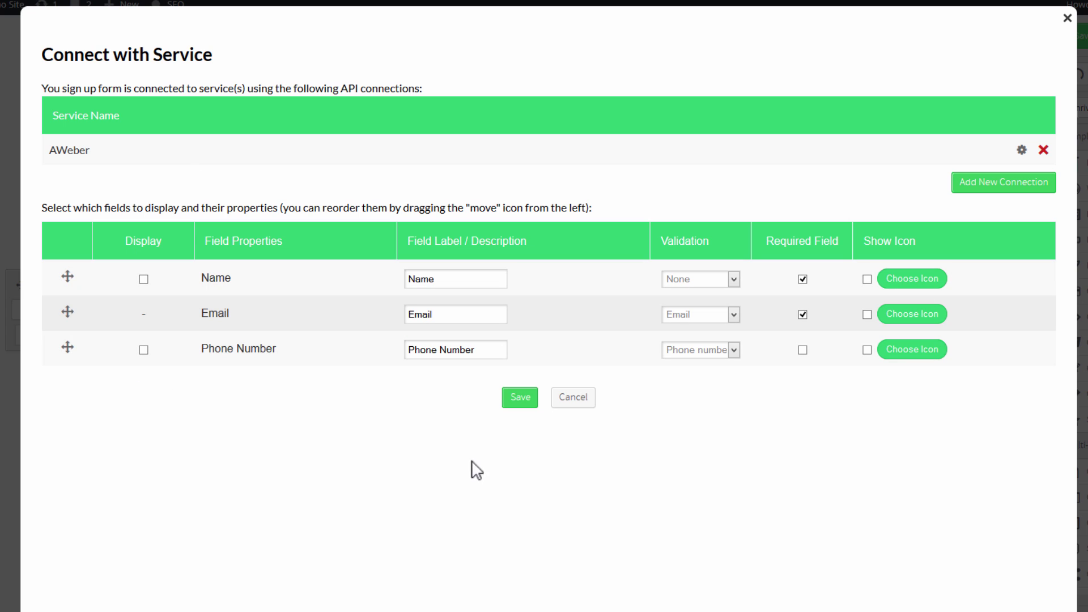
{"action": "left_click", "coordinate": [518, 398]}
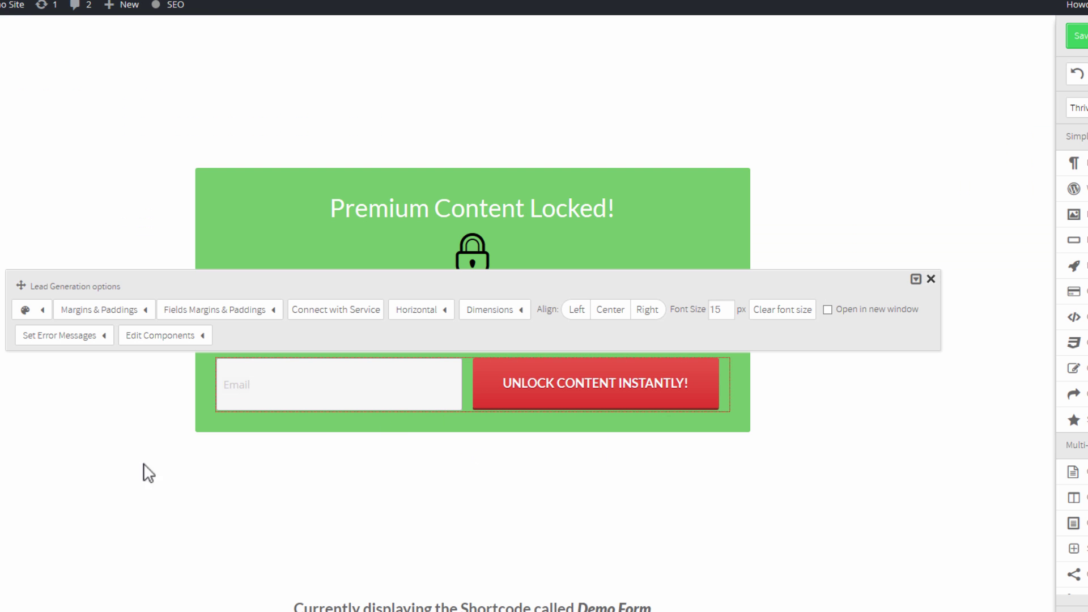
{"action": "left_click", "coordinate": [573, 513]}
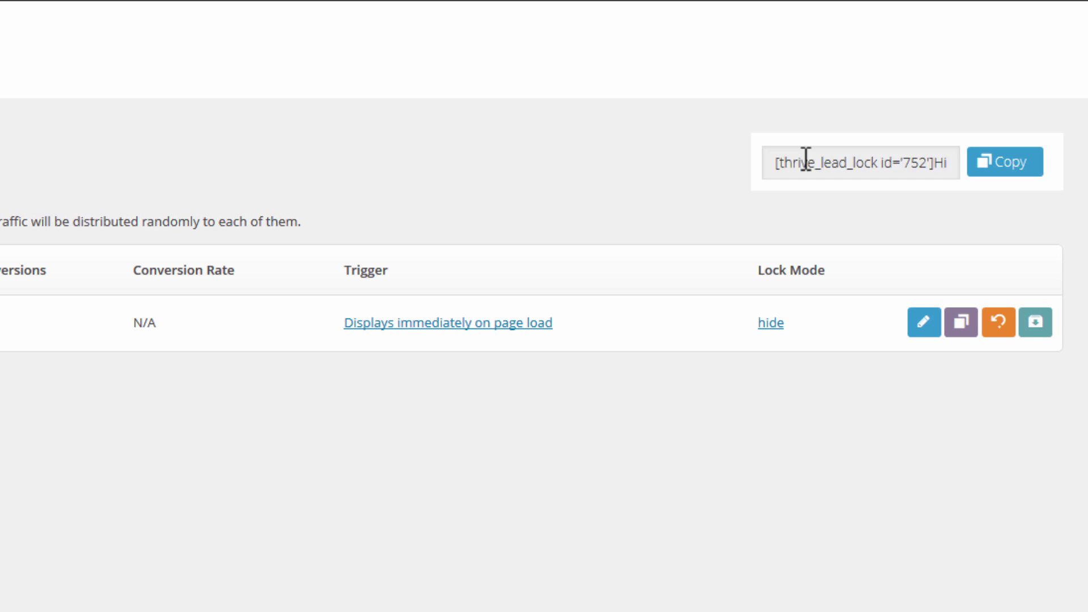
Copy the [thrive_lead_lock id='752'] shortcode from the form list.
{"action": "left_click", "coordinate": [805, 160]}
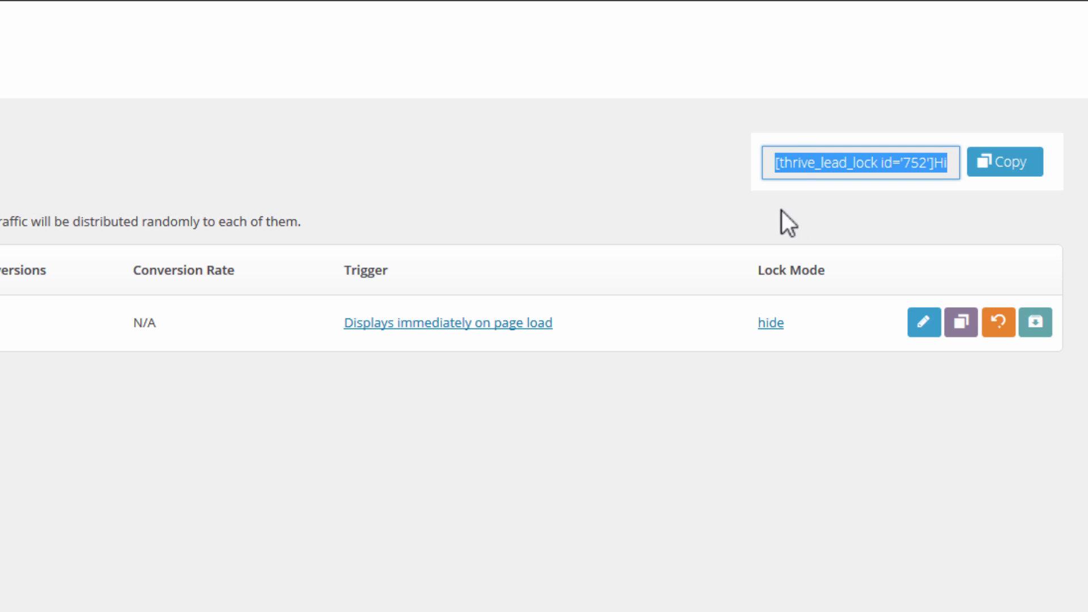
{"action": "left_click", "coordinate": [1000, 164]}
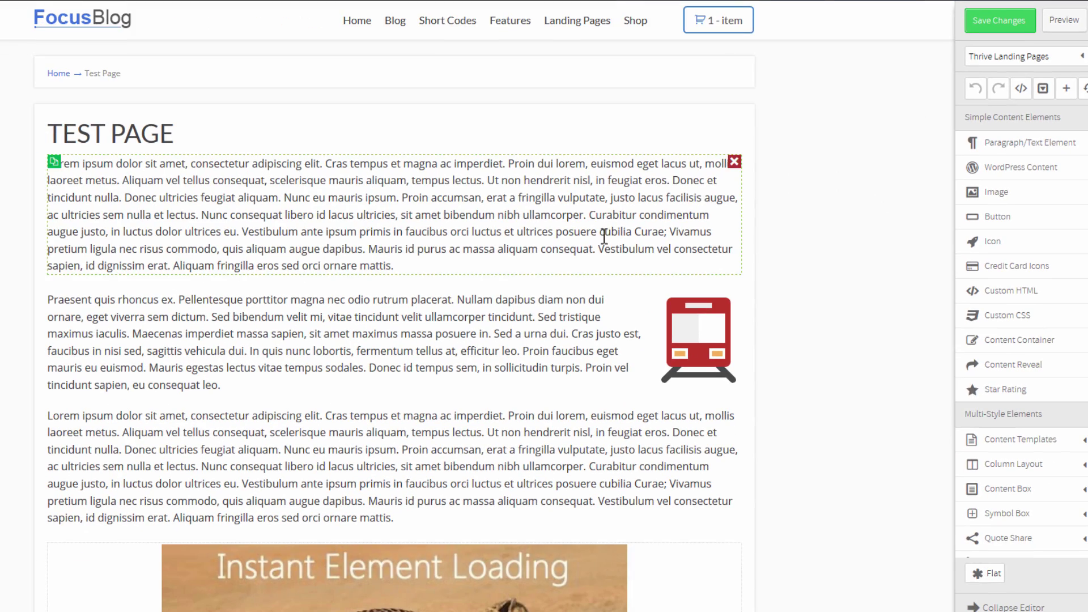
Drop a new text element after the first paragraph of Test Page.
{"action": "scroll", "coordinate": [802, 218], "scroll_direction": "down", "scroll_amount": 10}
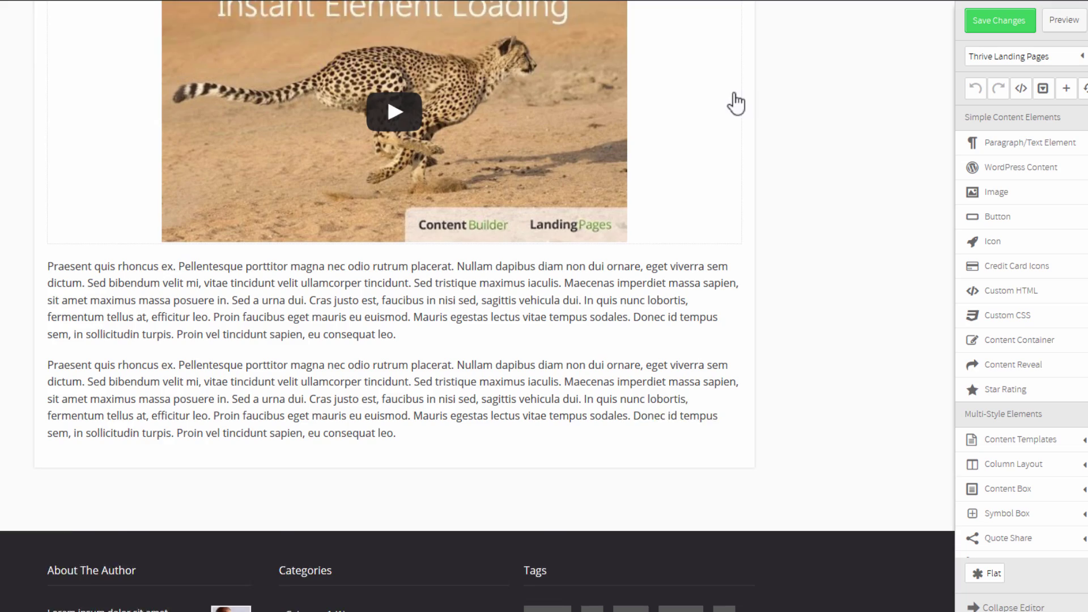
{"action": "scroll", "coordinate": [779, 262], "scroll_direction": "up", "scroll_amount": 10}
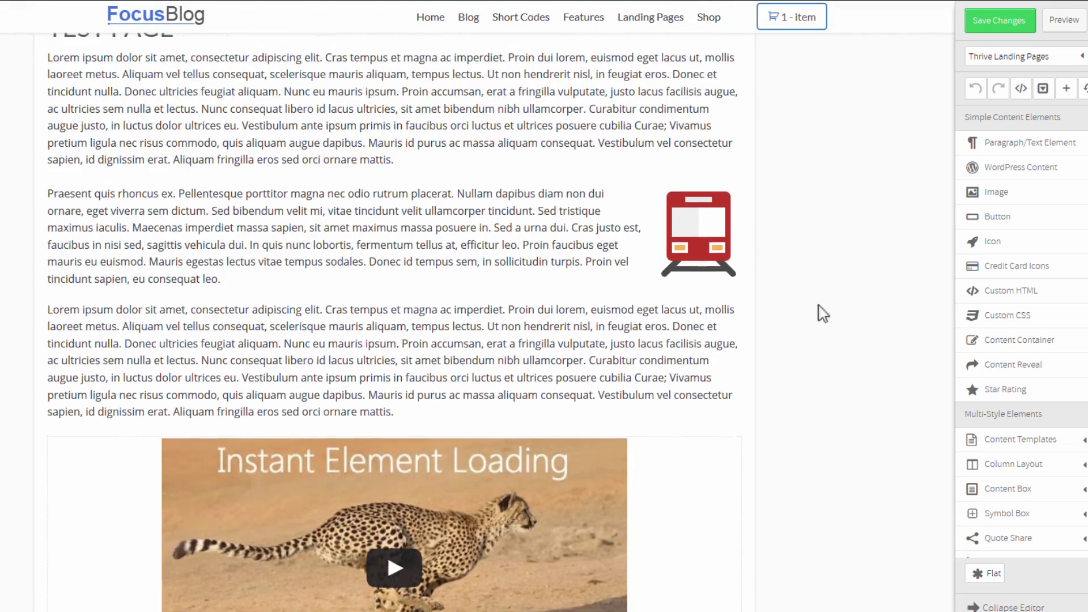
{"action": "scroll", "coordinate": [837, 211], "scroll_direction": "down", "scroll_amount": 2}
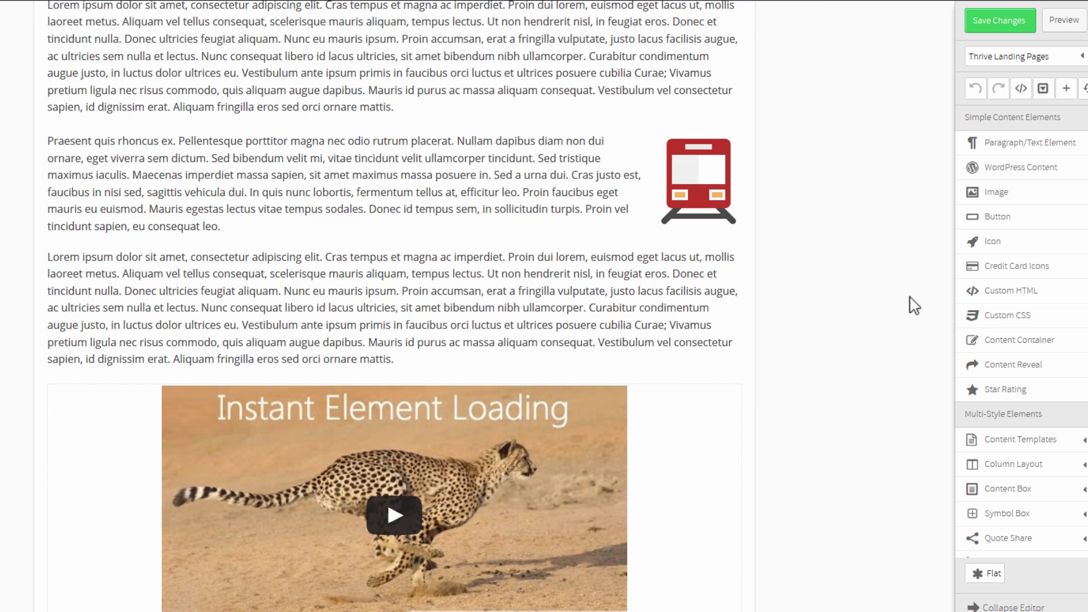
{"action": "scroll", "coordinate": [914, 305], "scroll_direction": "up", "scroll_amount": 3}
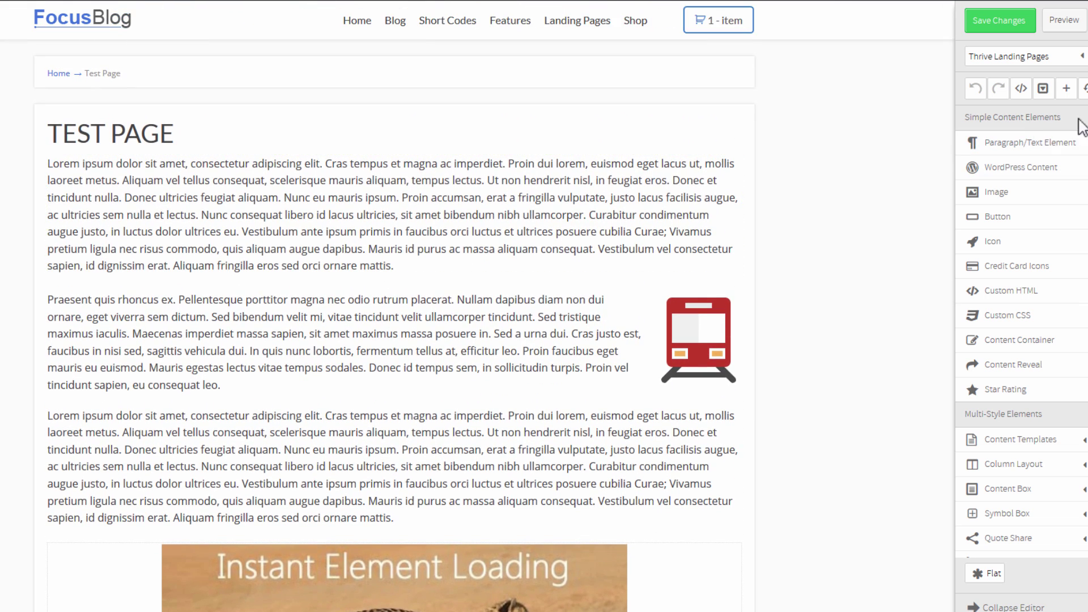
{"action": "left_click_drag", "start_coordinate": [1029, 143], "coordinate": [260, 294]}
Paste the lock shortcode into the new block, removing the Hidden Content placeholder and closing tag.
{"action": "left_click", "coordinate": [173, 306]}
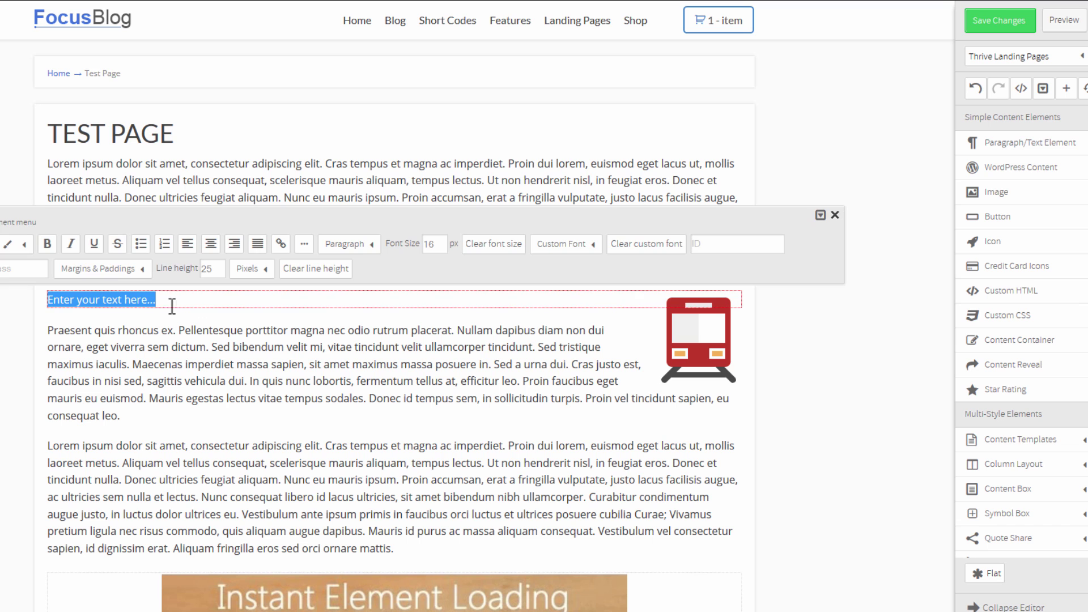
{"action": "key", "text": "ctrl+v"}
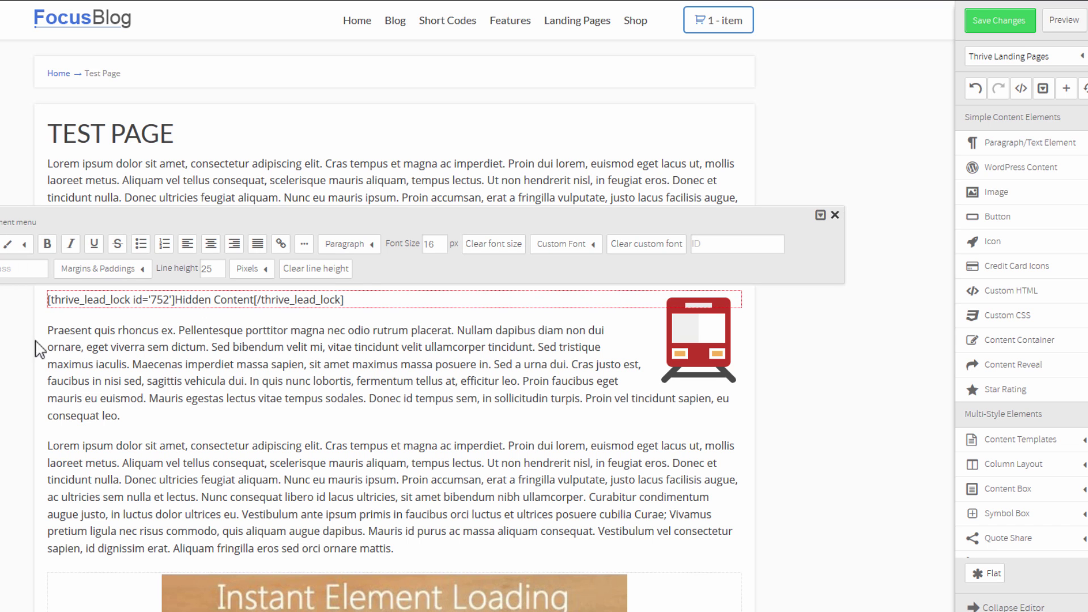
{"action": "left_click", "coordinate": [32, 351]}
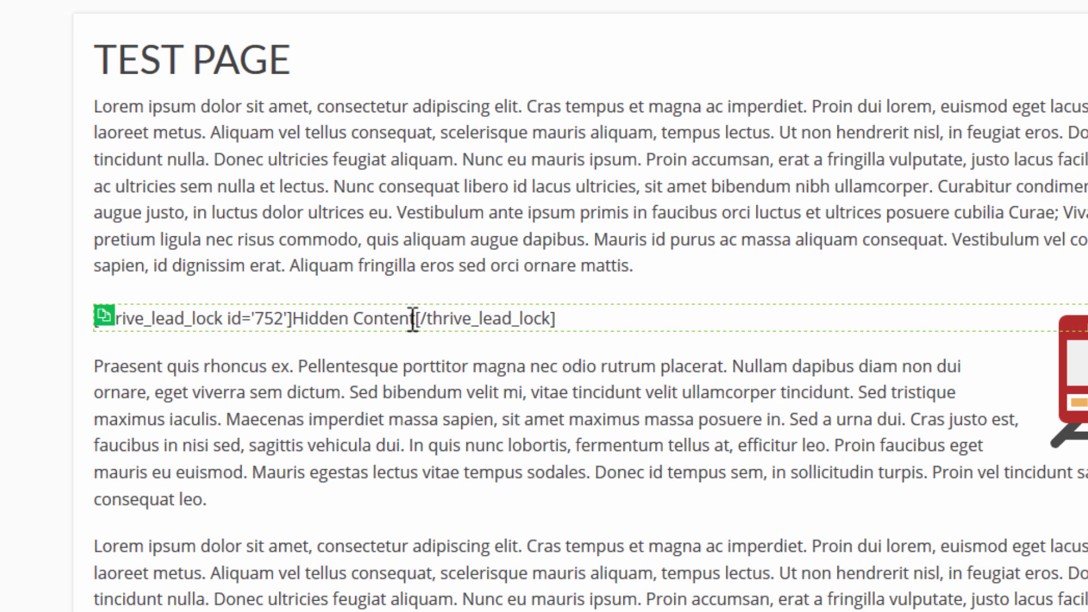
{"action": "left_click", "coordinate": [339, 320]}
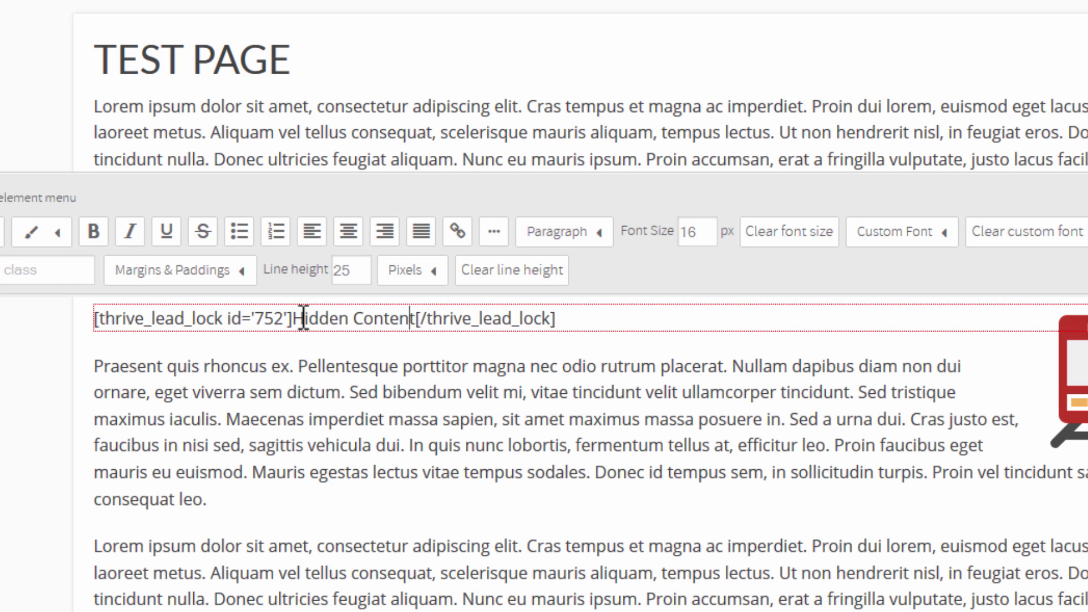
{"action": "left_click_drag", "start_coordinate": [295, 318], "coordinate": [419, 311]}
{"action": "key", "text": "Delete"}
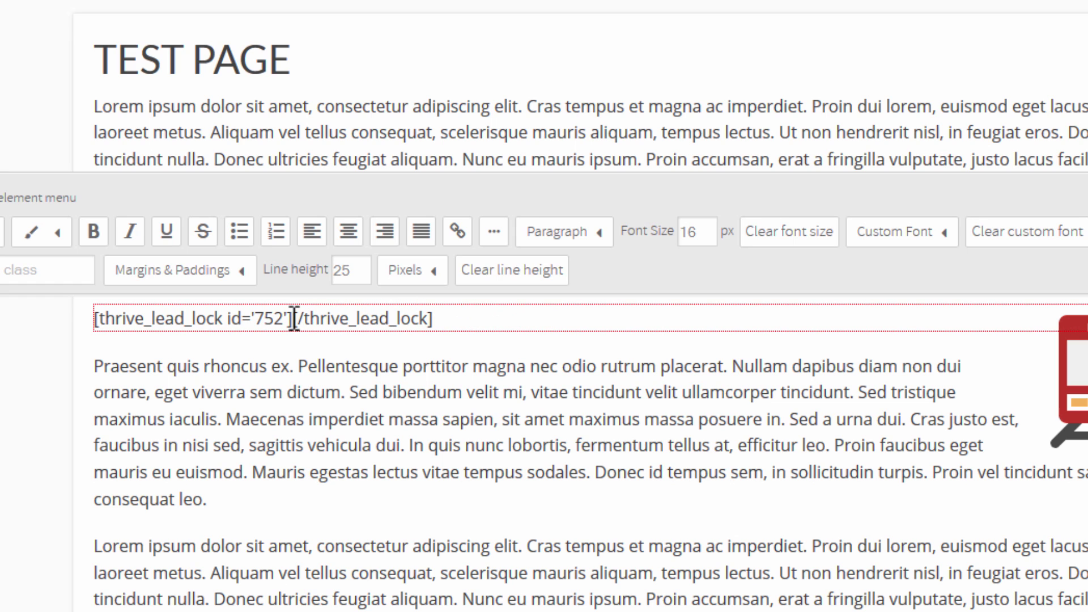
{"action": "left_click_drag", "start_coordinate": [293, 319], "coordinate": [504, 326]}
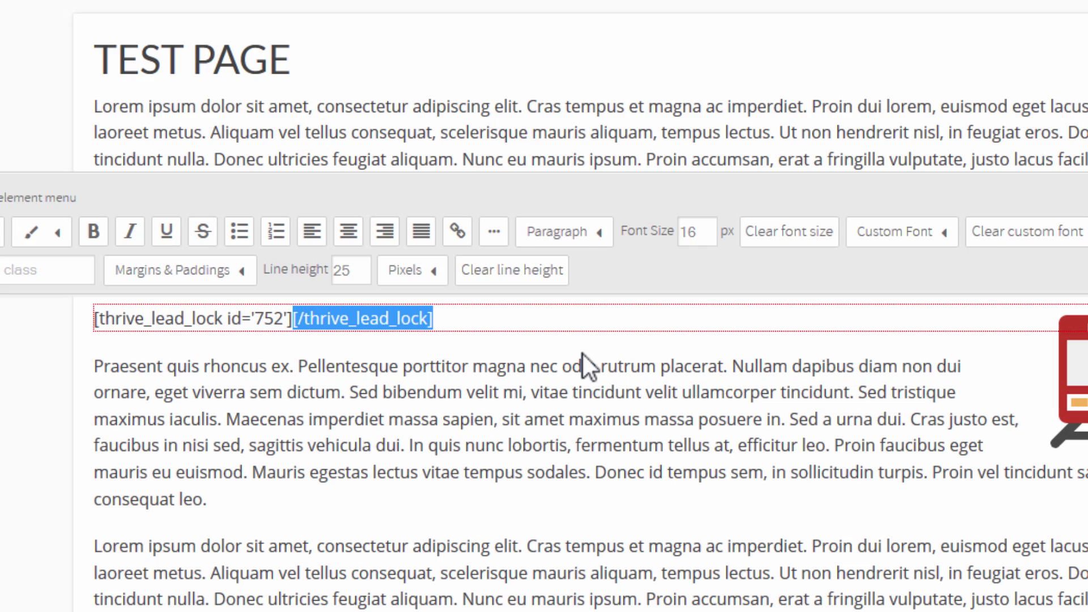
{"action": "key", "text": "Delete"}
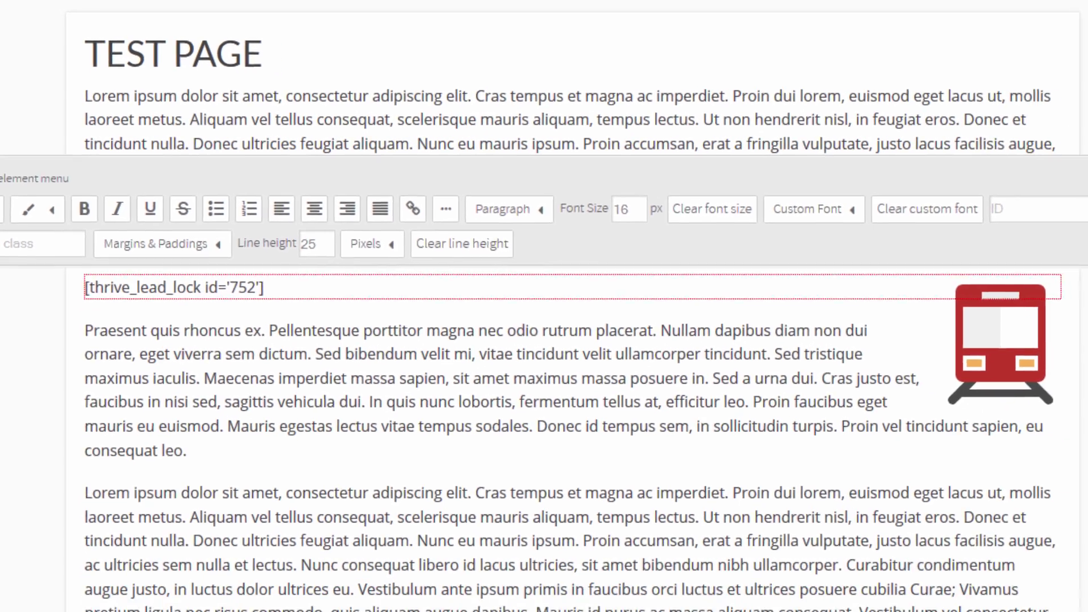
Paste the closing [/thrive_lead_lock] tag in a new paragraph below the cheetah video.
{"action": "scroll", "coordinate": [994, 354], "scroll_direction": "down", "scroll_amount": 10}
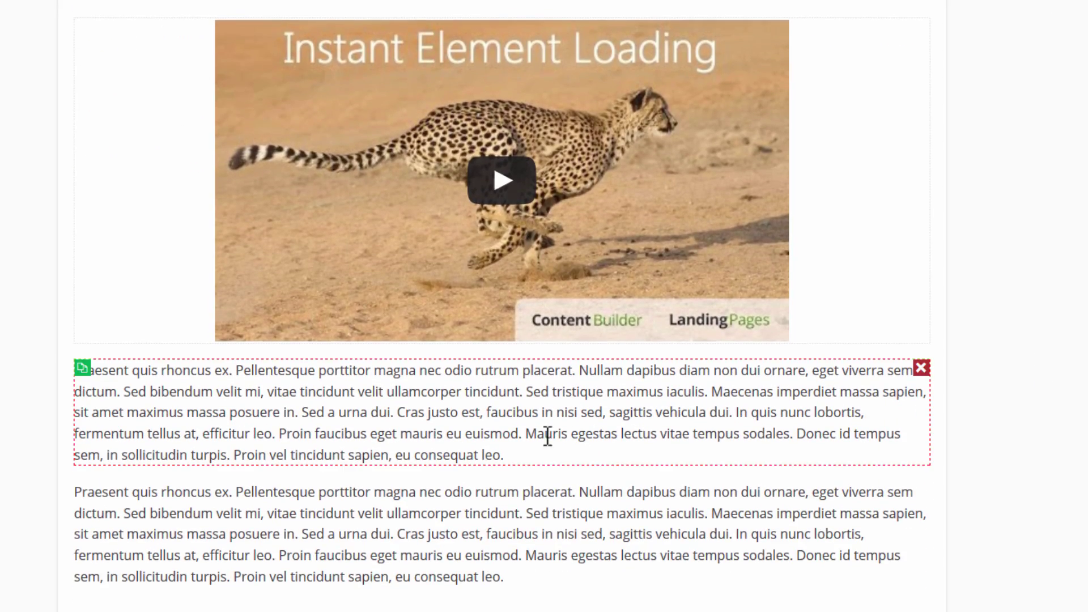
{"action": "left_click", "coordinate": [535, 458]}
{"action": "key", "text": "Return"}
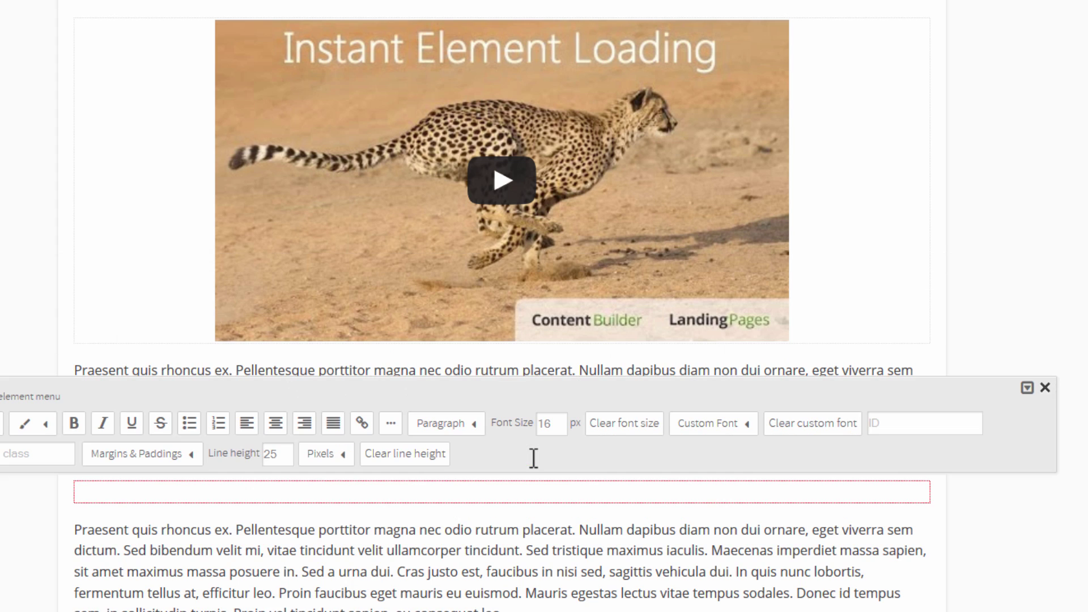
{"action": "key", "text": "ctrl+v"}
{"action": "left_click", "coordinate": [1065, 526]}
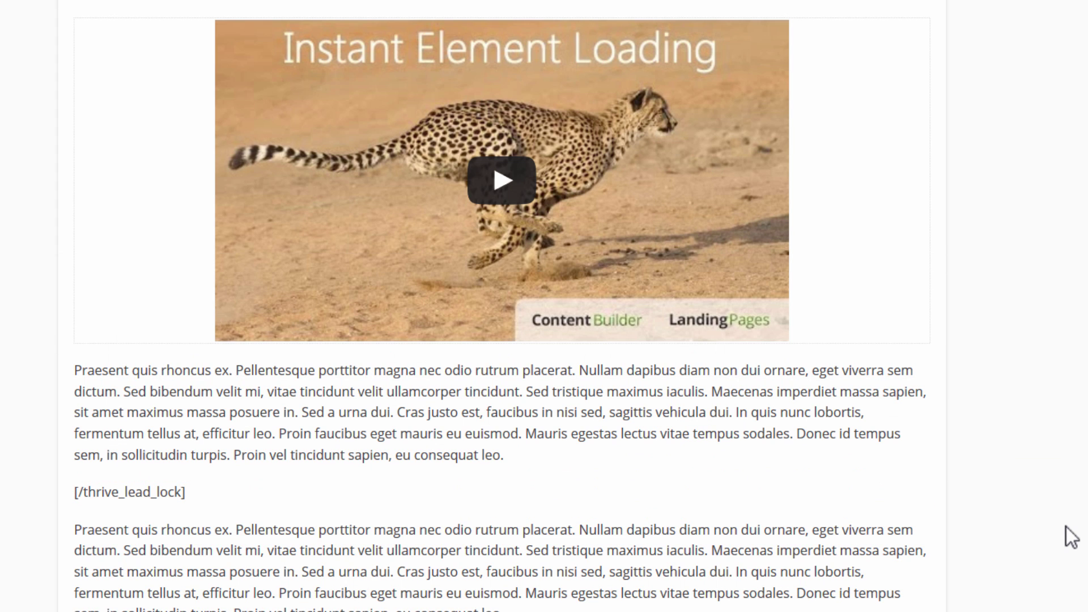
Review the wrapped image and video section, then save the page changes.
{"action": "scroll", "coordinate": [586, 482], "scroll_direction": "up", "scroll_amount": 6}
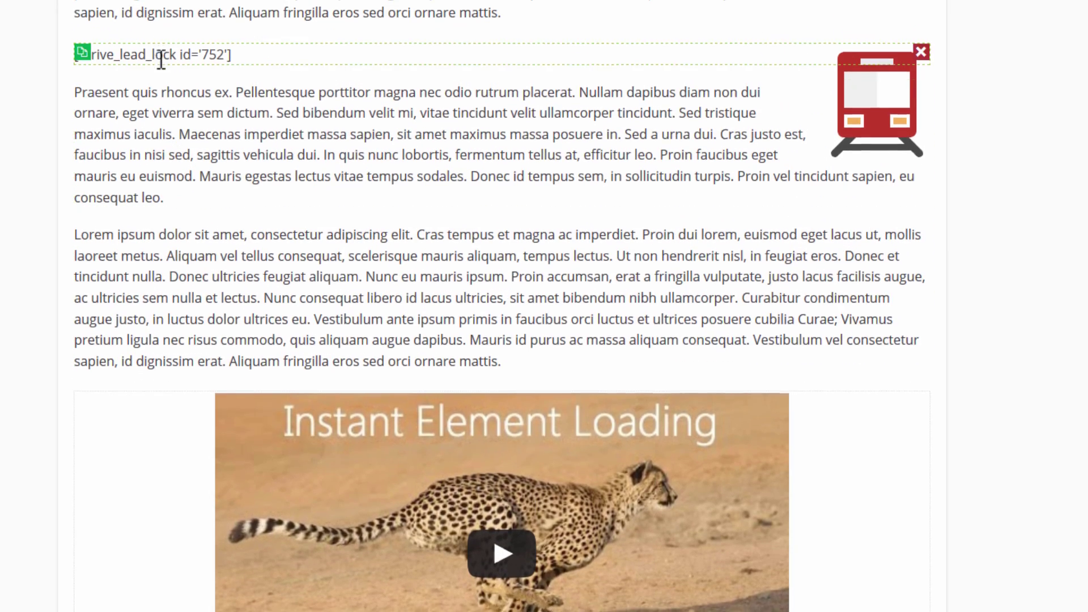
{"action": "scroll", "coordinate": [194, 250], "scroll_direction": "down", "scroll_amount": 6}
{"action": "scroll", "coordinate": [215, 351], "scroll_direction": "up", "scroll_amount": 3}
{"action": "scroll", "coordinate": [215, 351], "scroll_direction": "up", "scroll_amount": 2}
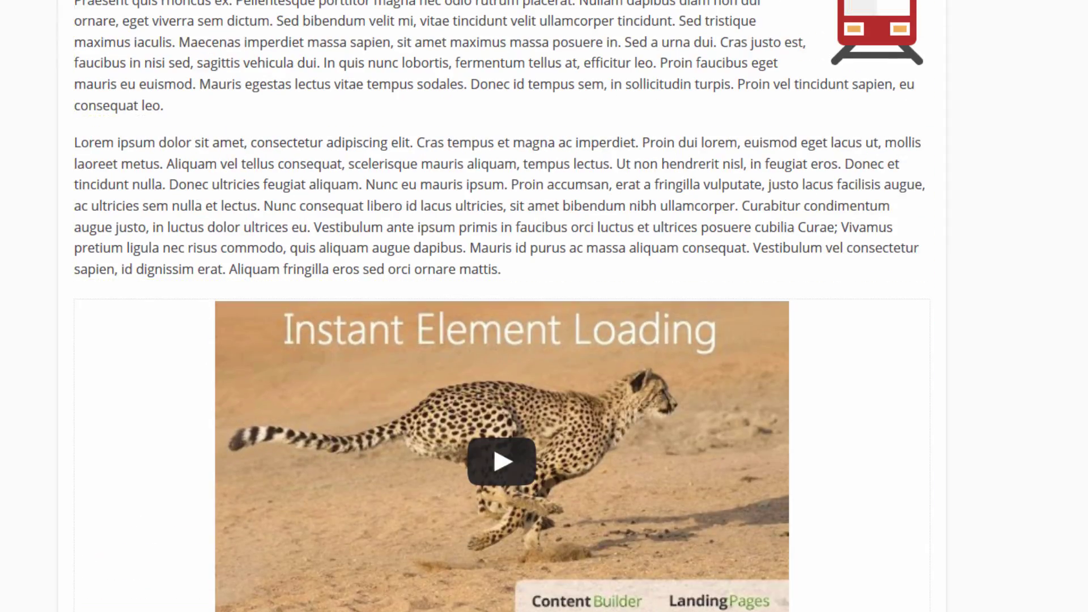
{"action": "scroll", "coordinate": [842, 90], "scroll_direction": "up", "scroll_amount": 1}
{"action": "scroll", "coordinate": [680, 226], "scroll_direction": "down", "scroll_amount": 3}
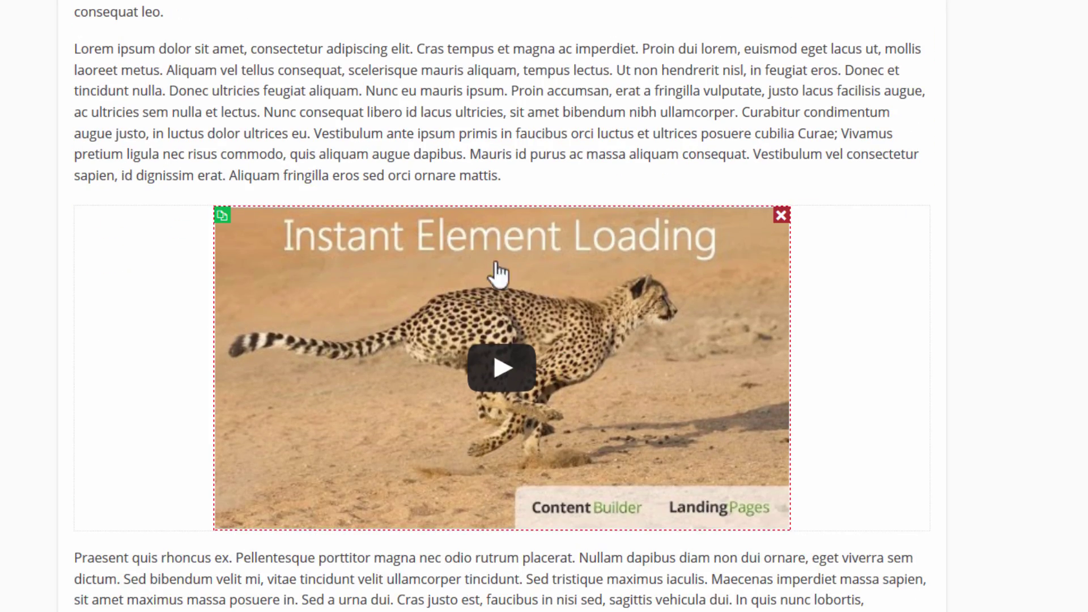
{"action": "scroll", "coordinate": [590, 308], "scroll_direction": "down", "scroll_amount": 6}
{"action": "scroll", "coordinate": [378, 199], "scroll_direction": "up", "scroll_amount": 10}
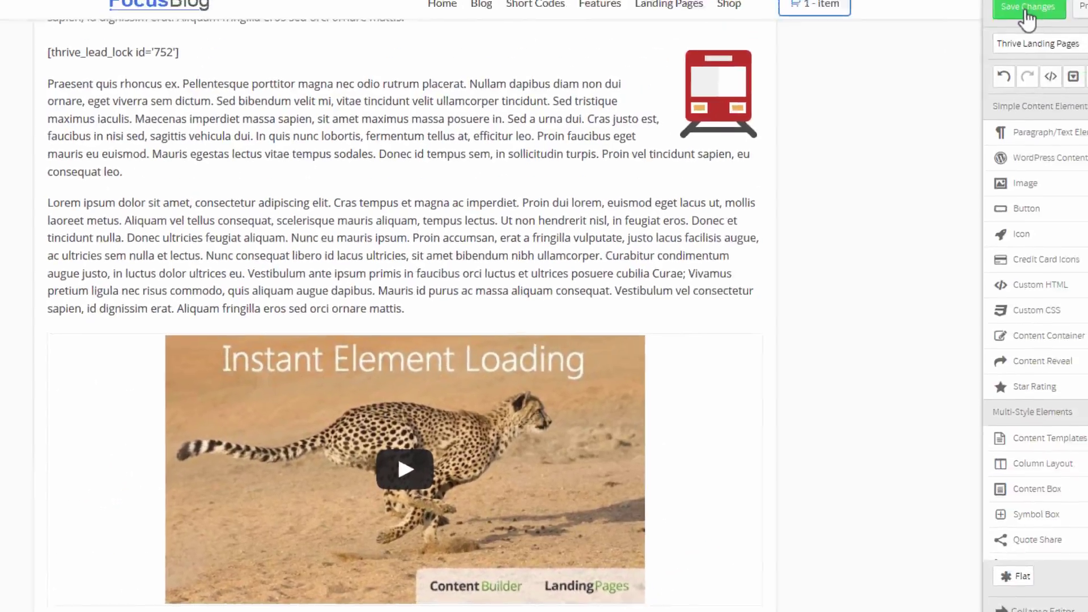
{"action": "left_click", "coordinate": [1026, 11]}
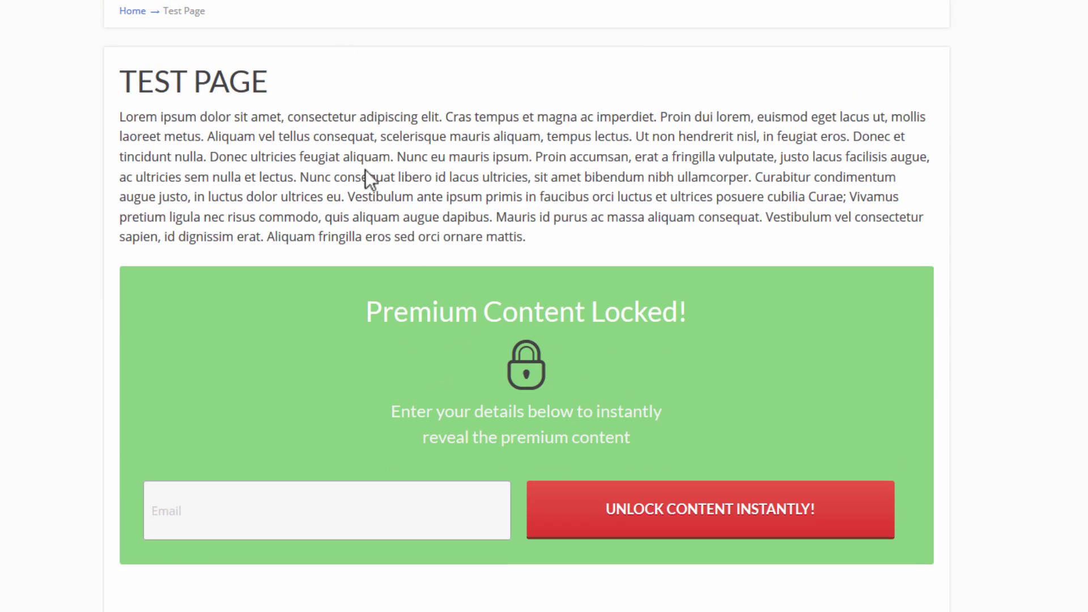
Scroll the live Test Page to check the 'Premium Content Locked!' email box.
{"action": "scroll", "coordinate": [374, 175], "scroll_direction": "down", "scroll_amount": 2}
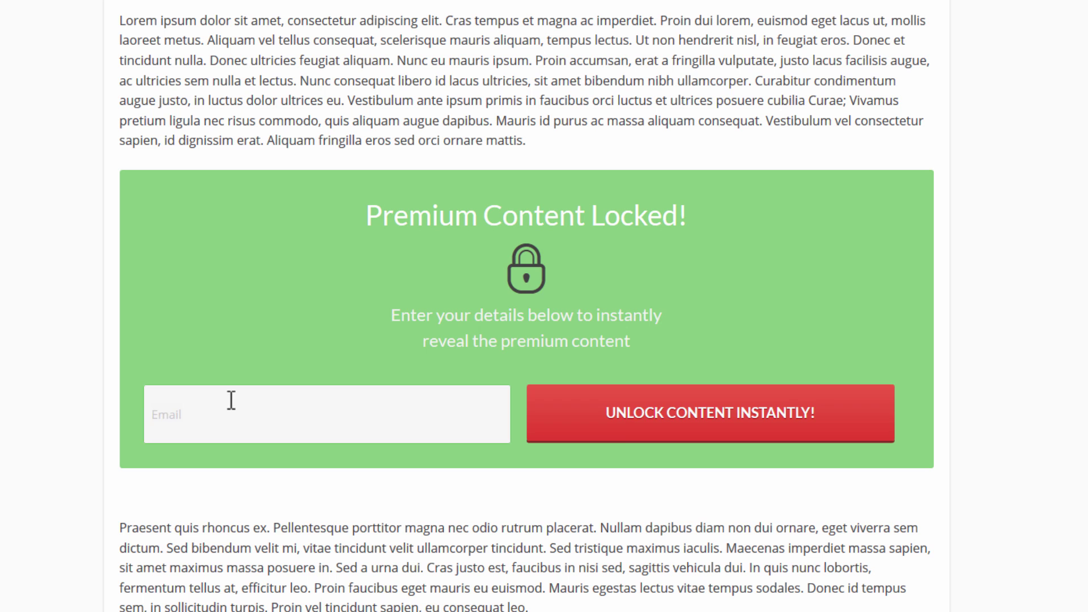
{"action": "scroll", "coordinate": [838, 457], "scroll_direction": "down", "scroll_amount": 3}
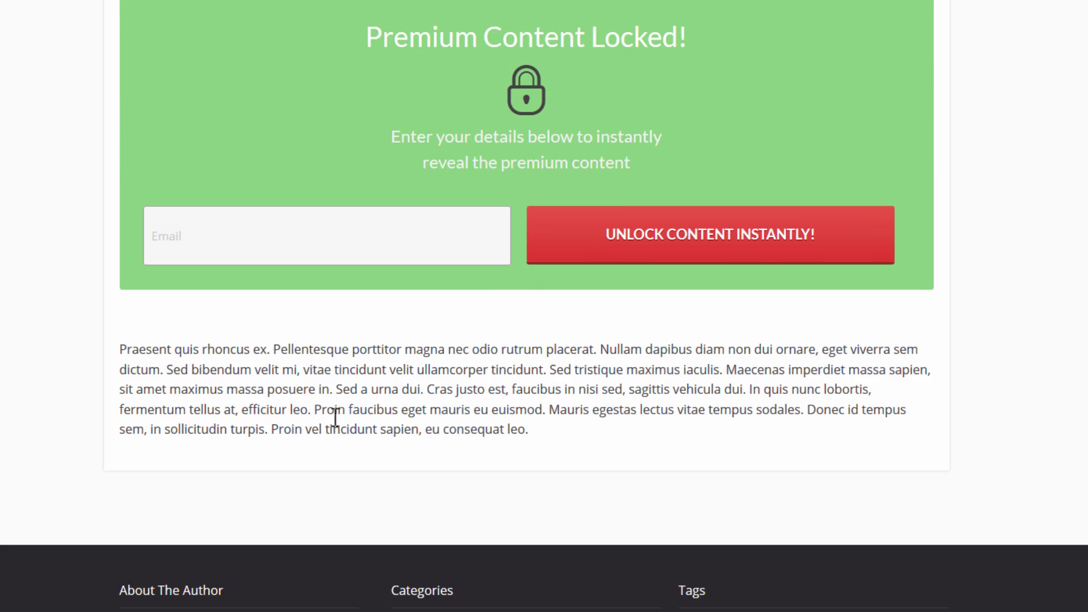
{"action": "scroll", "coordinate": [791, 388], "scroll_direction": "up", "scroll_amount": 3}
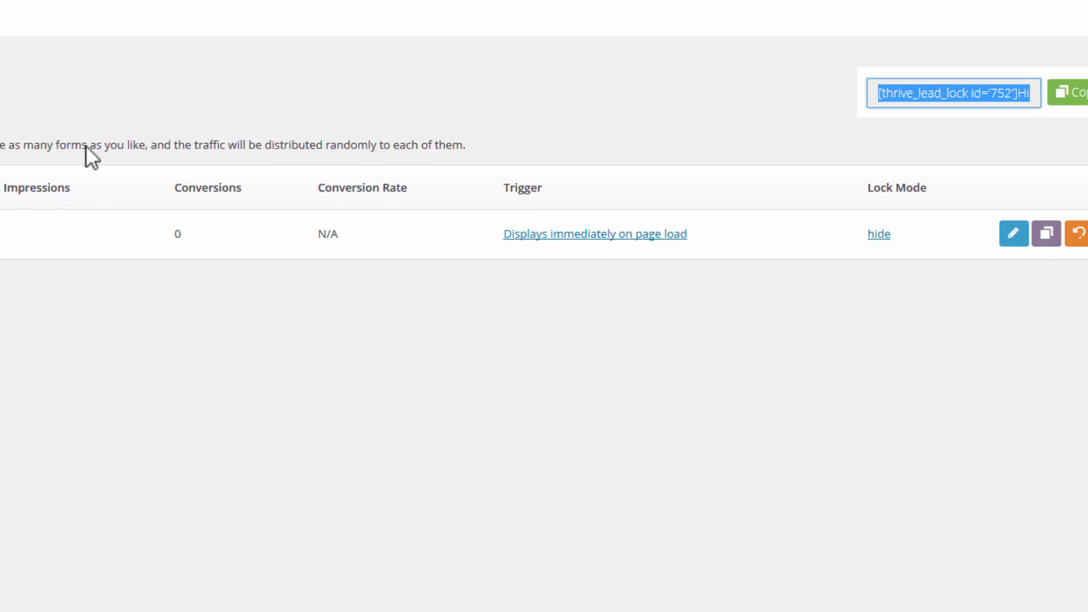
Change Demo Form's Content Display lock mode from Hide to Blur and save.
{"action": "left_click", "coordinate": [816, 231]}
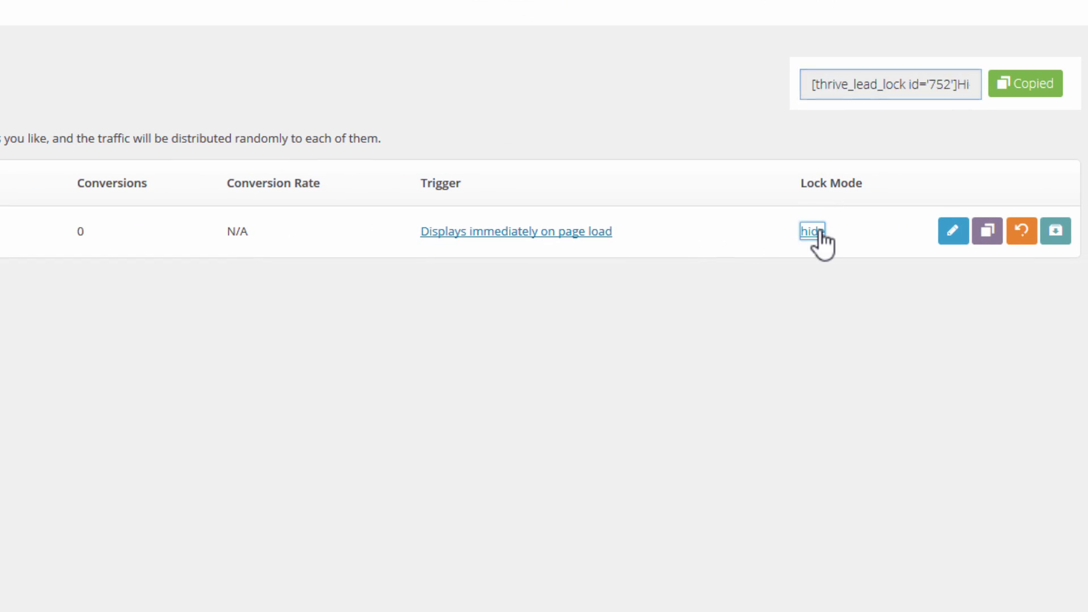
{"action": "left_click", "coordinate": [218, 369]}
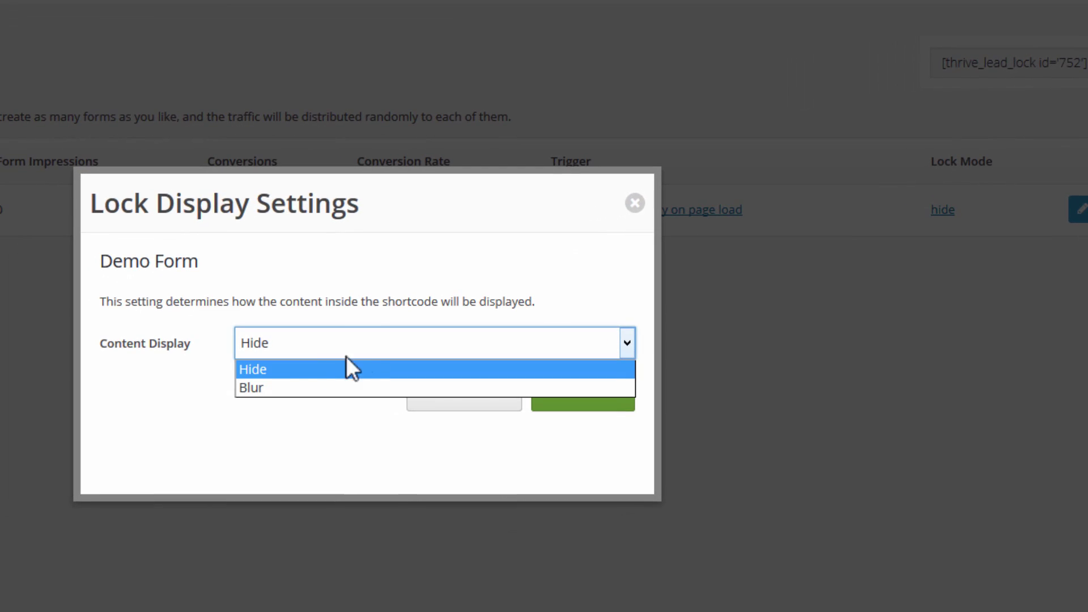
{"action": "left_click", "coordinate": [274, 385]}
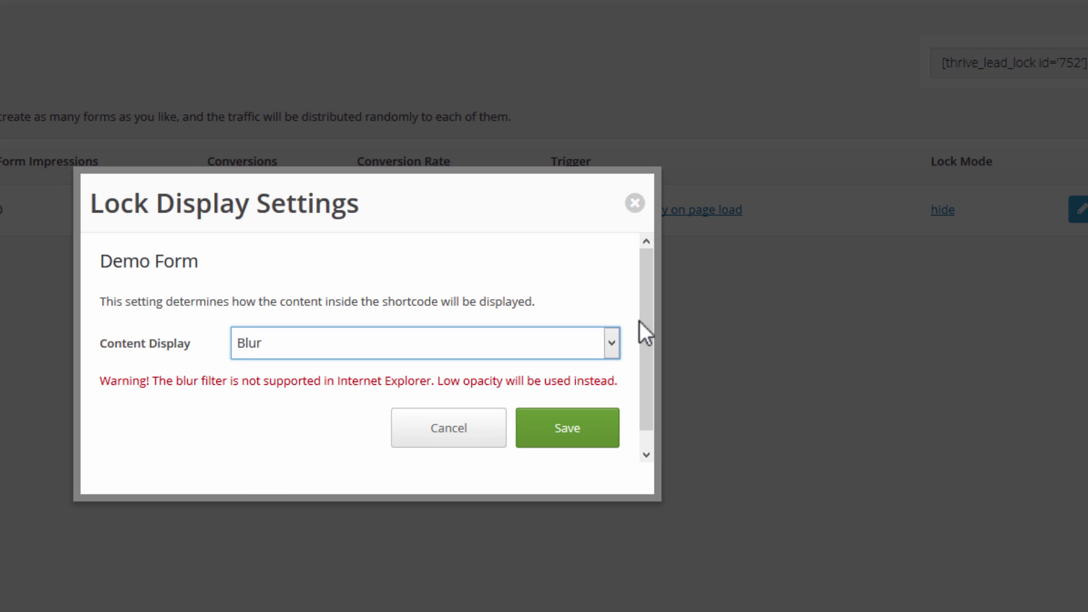
{"action": "scroll", "coordinate": [639, 321], "scroll_direction": "down", "scroll_amount": 1}
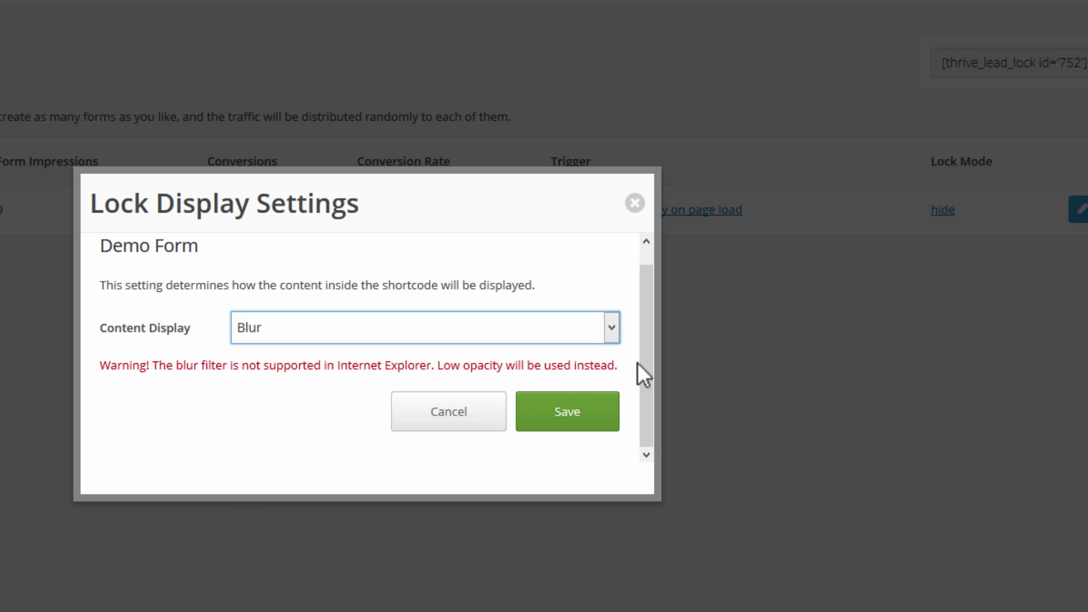
{"action": "left_click", "coordinate": [577, 435]}
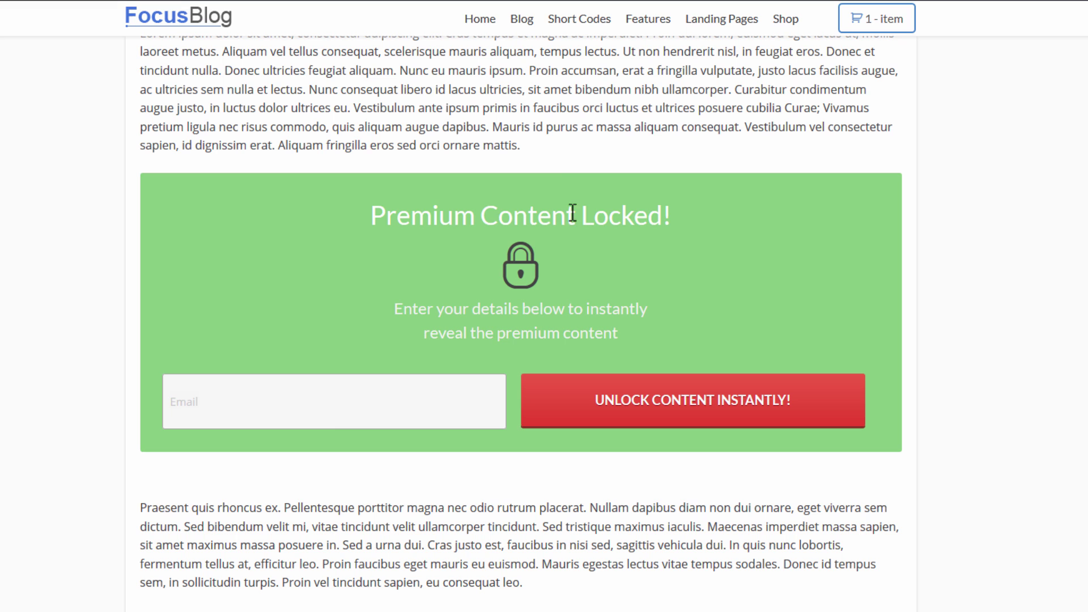
Scroll the refreshed Test Page to see the text, train image and cheetah video blurred.
{"action": "scroll", "coordinate": [954, 239], "scroll_direction": "up", "scroll_amount": 2}
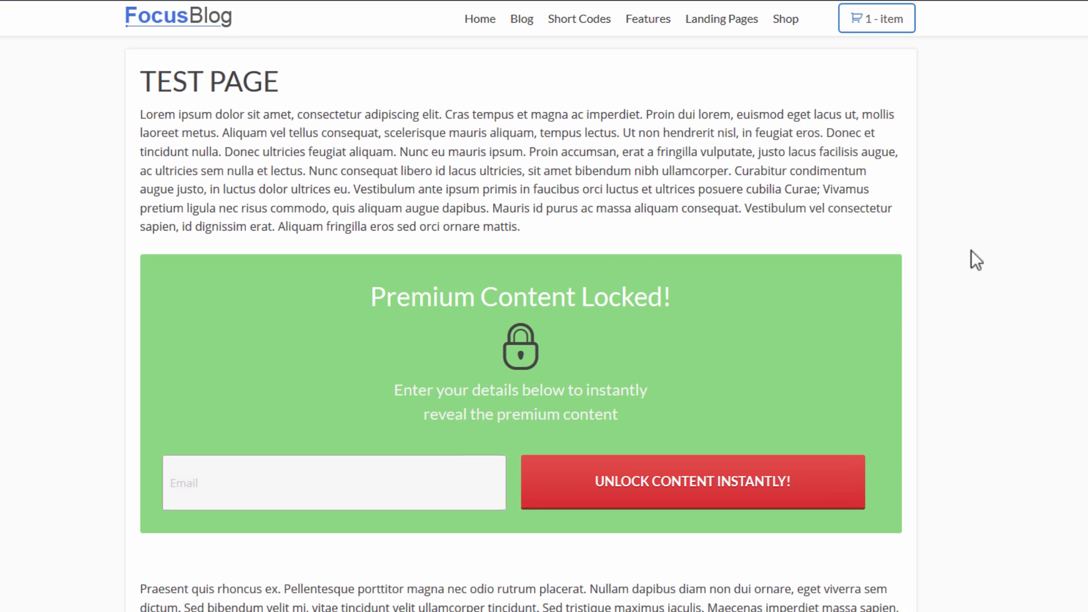
{"action": "scroll", "coordinate": [971, 250], "scroll_direction": "down", "scroll_amount": 2}
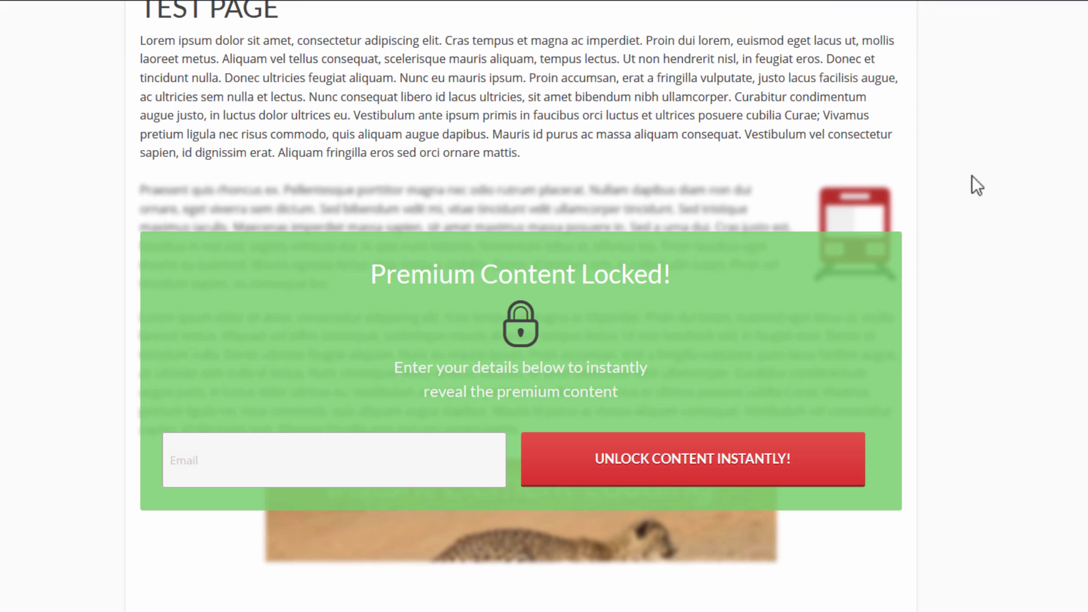
{"action": "scroll", "coordinate": [1028, 164], "scroll_direction": "up", "scroll_amount": 2}
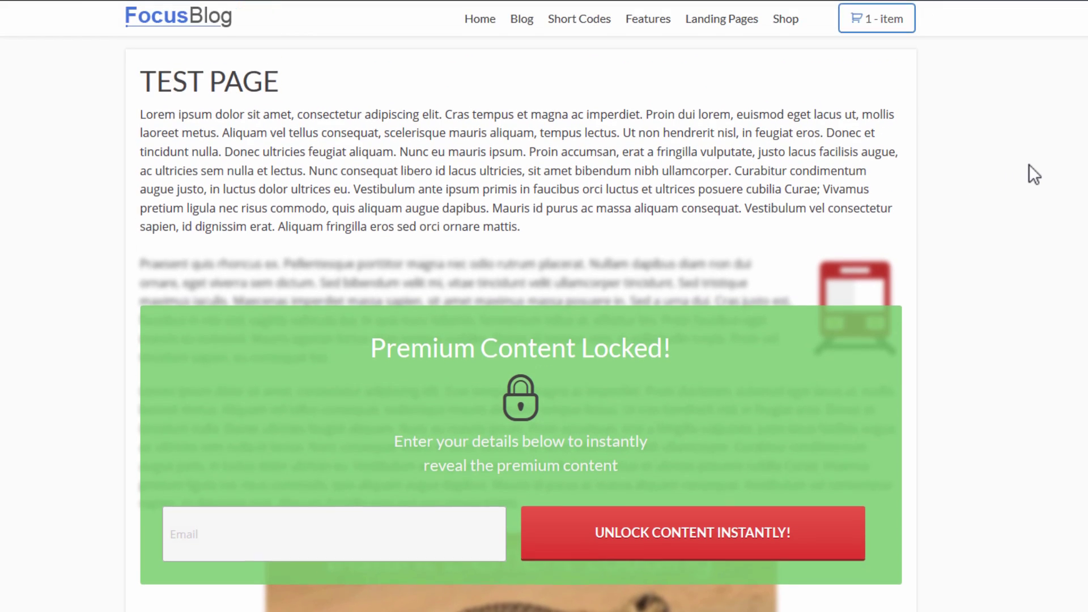
{"action": "scroll", "coordinate": [588, 126], "scroll_direction": "down", "scroll_amount": 2}
{"action": "scroll", "coordinate": [662, 195], "scroll_direction": "down", "scroll_amount": 2}
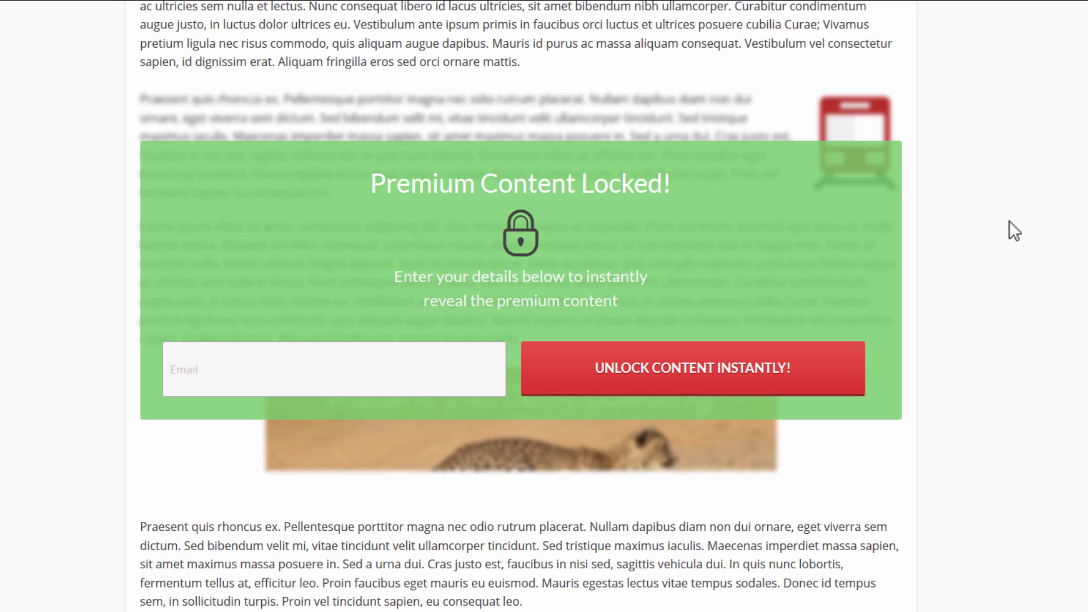
{"action": "scroll", "coordinate": [1061, 291], "scroll_direction": "up", "scroll_amount": 2}
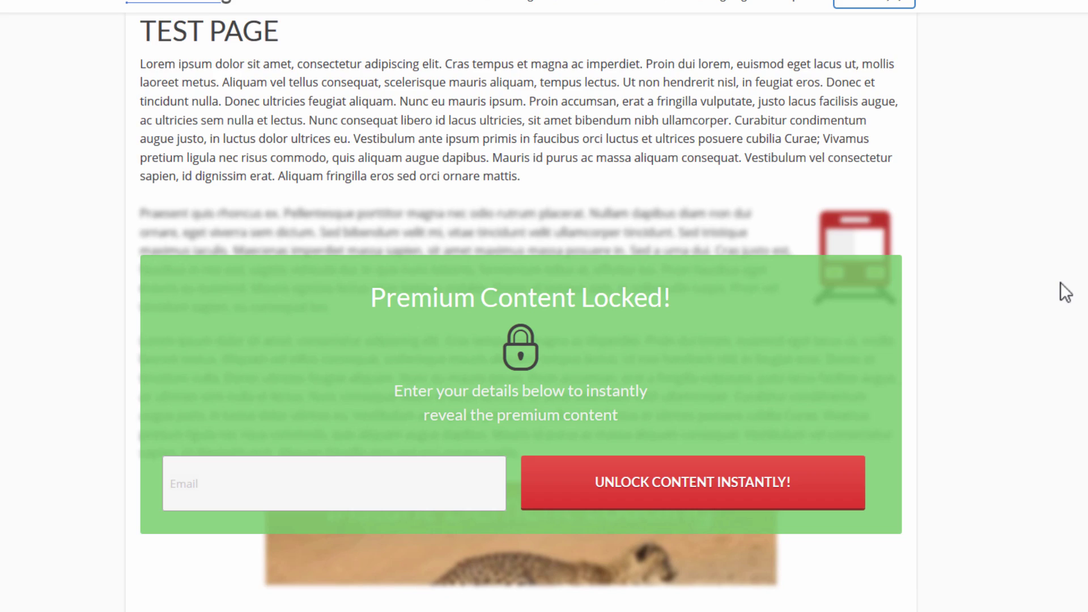
{"action": "scroll", "coordinate": [1076, 198], "scroll_direction": "down", "scroll_amount": 4}
{"action": "scroll", "coordinate": [1080, 237], "scroll_direction": "up", "scroll_amount": 2}
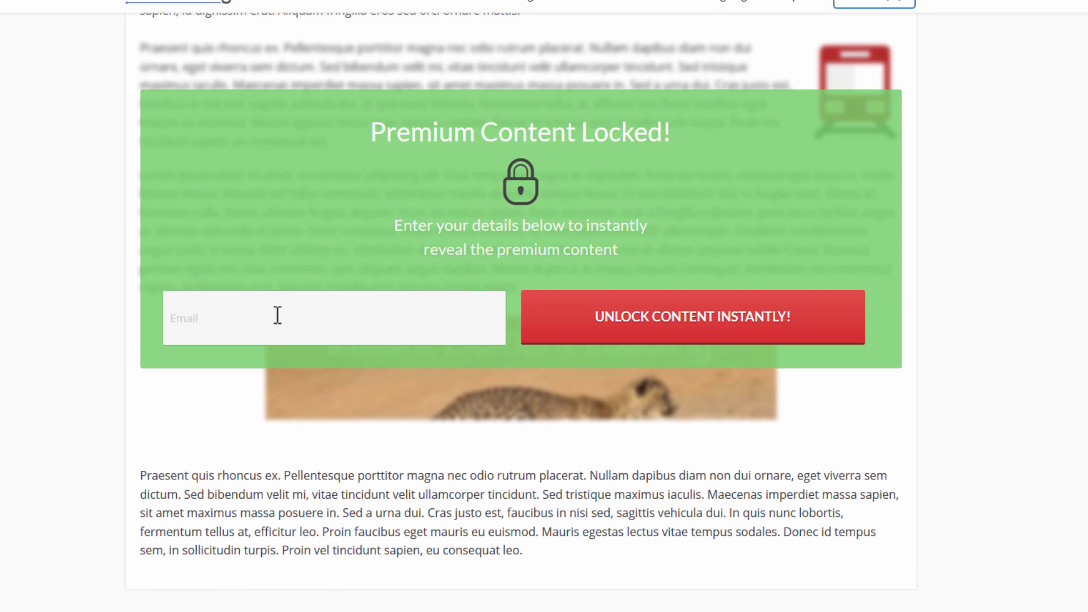
Enter a test email address in the lock form's Email field and submit it to unlock the content.
{"action": "left_click", "coordinate": [261, 315]}
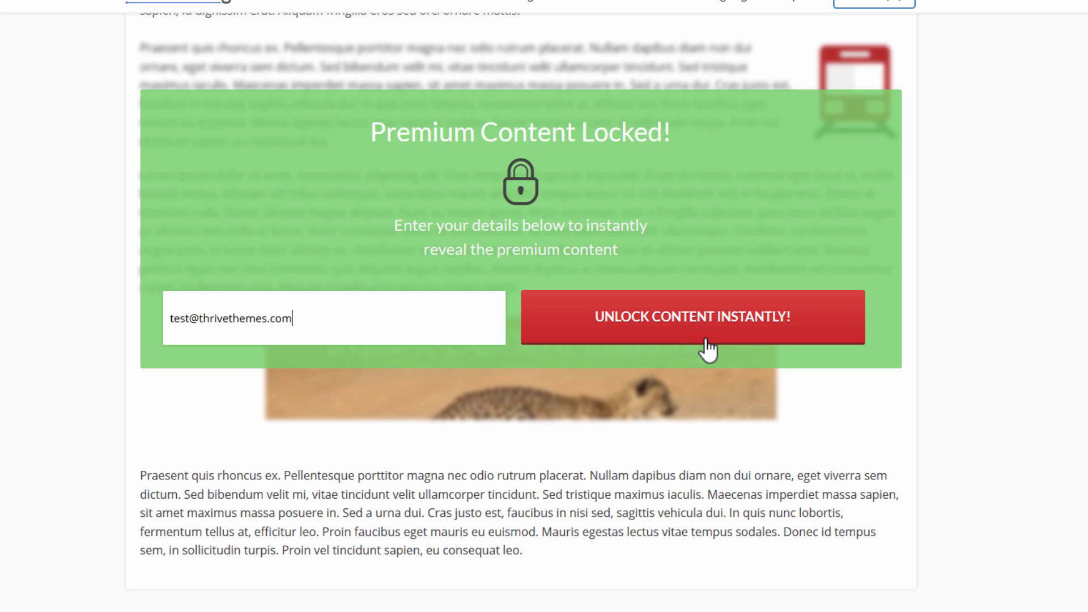
{"action": "left_click", "coordinate": [706, 348]}
Scroll through the revealed paragraphs, train image and cheetah video to confirm they are no longer blurred.
{"action": "scroll", "coordinate": [1074, 317], "scroll_direction": "up", "scroll_amount": 2}
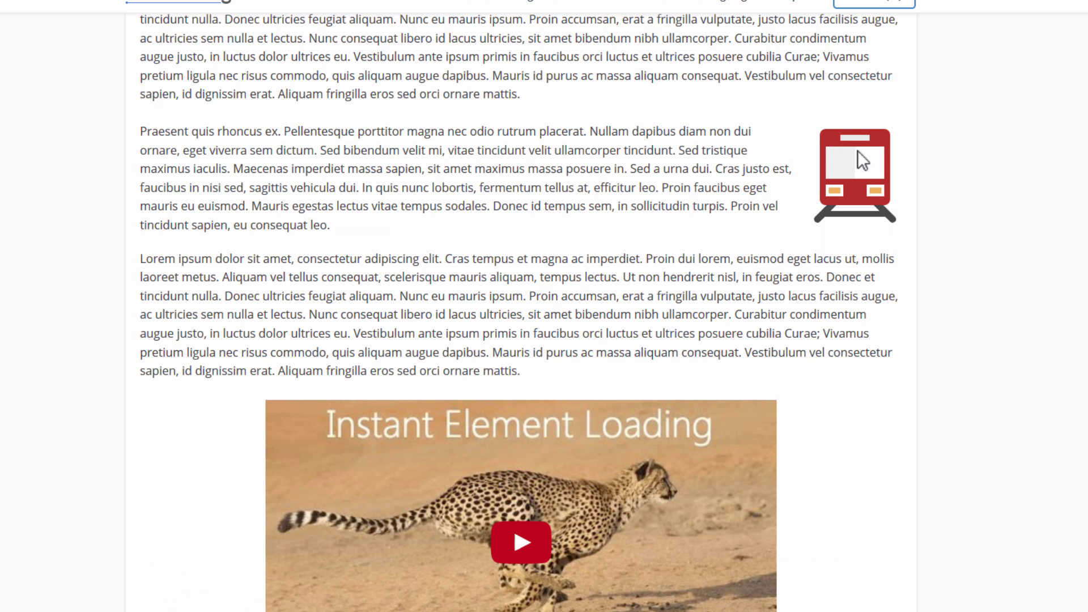
{"action": "scroll", "coordinate": [972, 281], "scroll_direction": "down", "scroll_amount": 5}
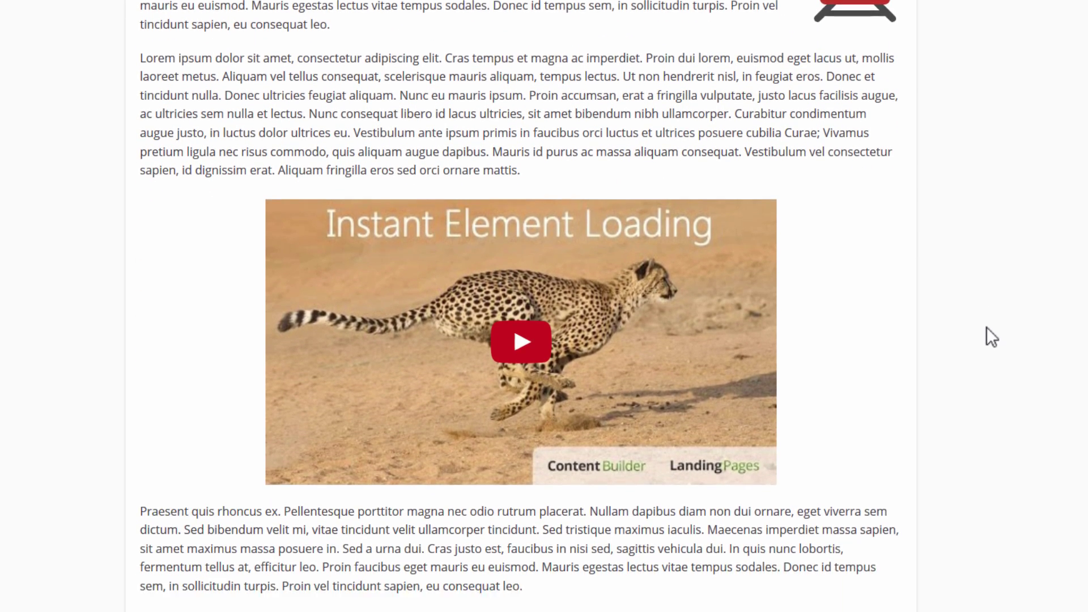
{"action": "scroll", "coordinate": [990, 369], "scroll_direction": "up", "scroll_amount": 5}
{"action": "scroll", "coordinate": [983, 352], "scroll_direction": "down", "scroll_amount": 1}
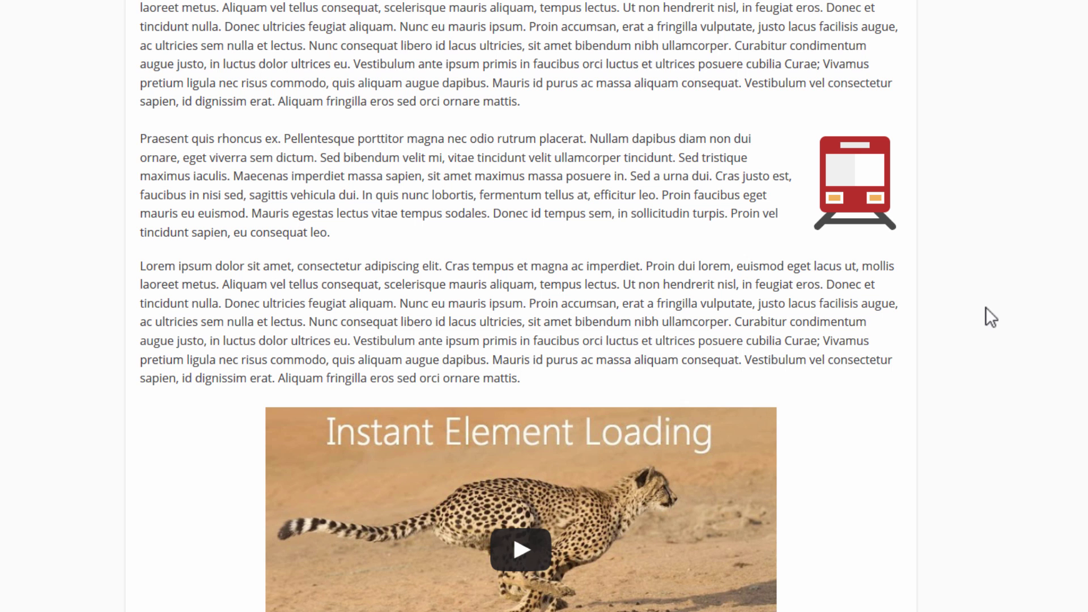
{"action": "scroll", "coordinate": [978, 311], "scroll_direction": "down", "scroll_amount": 2}
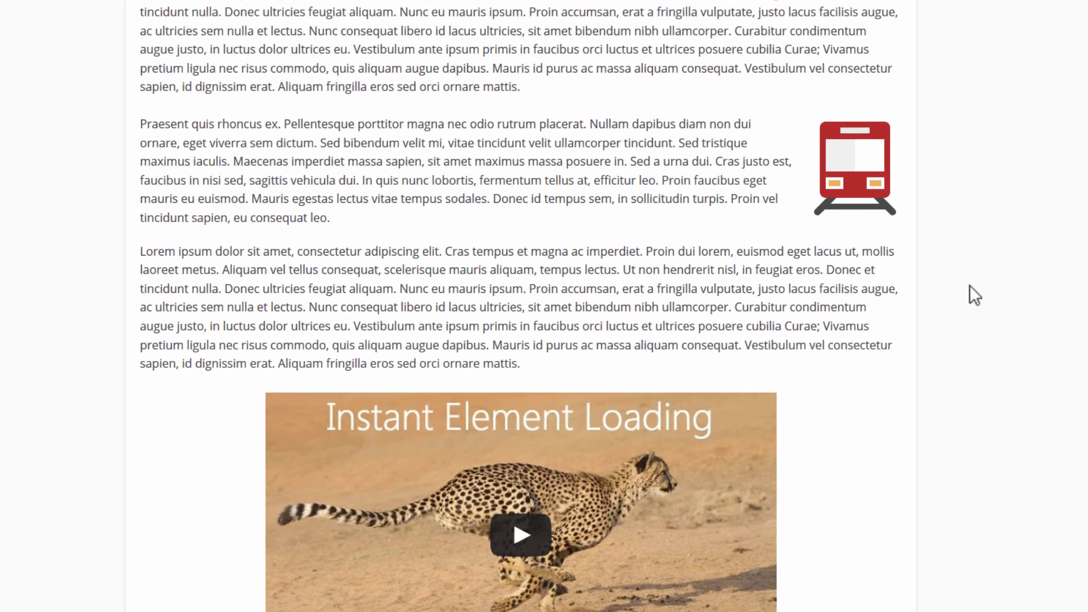
{"action": "scroll", "coordinate": [966, 285], "scroll_direction": "up", "scroll_amount": 2}
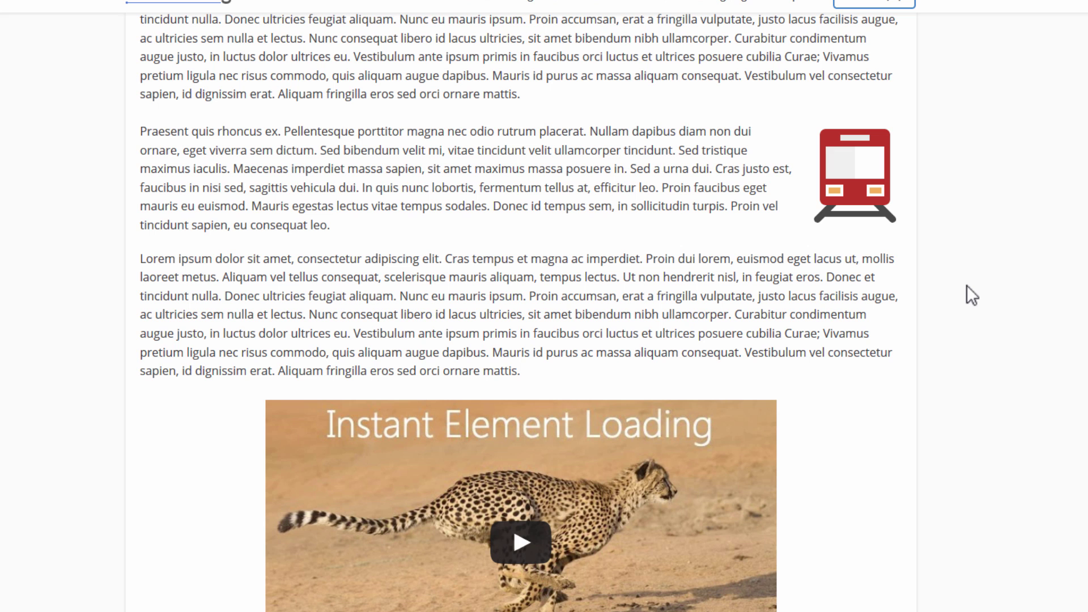
{"action": "scroll", "coordinate": [930, 334], "scroll_direction": "down", "scroll_amount": 2}
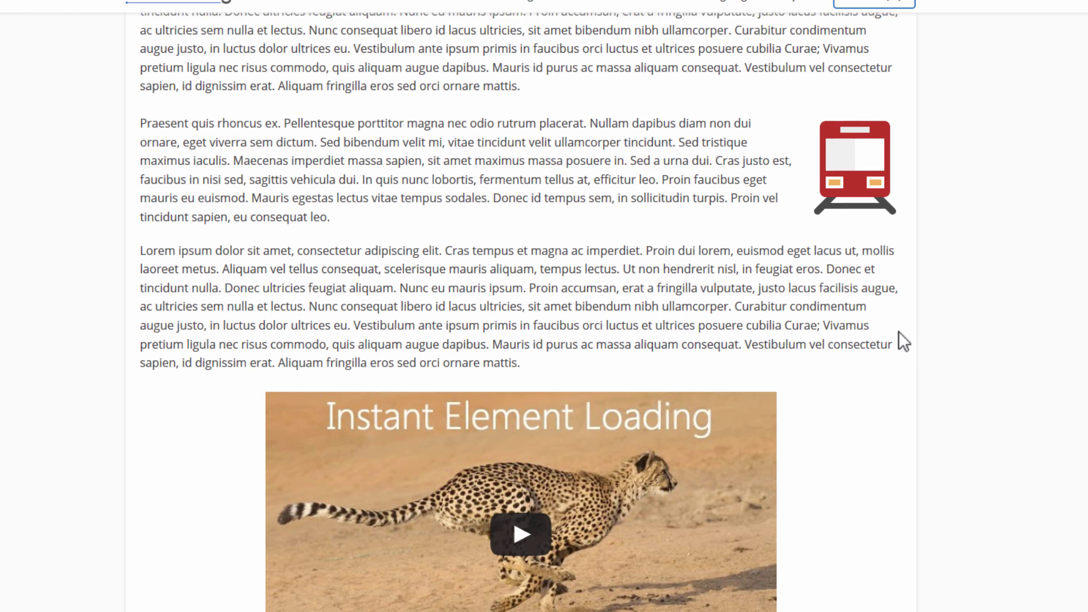
{"action": "scroll", "coordinate": [895, 369], "scroll_direction": "up", "scroll_amount": 3}
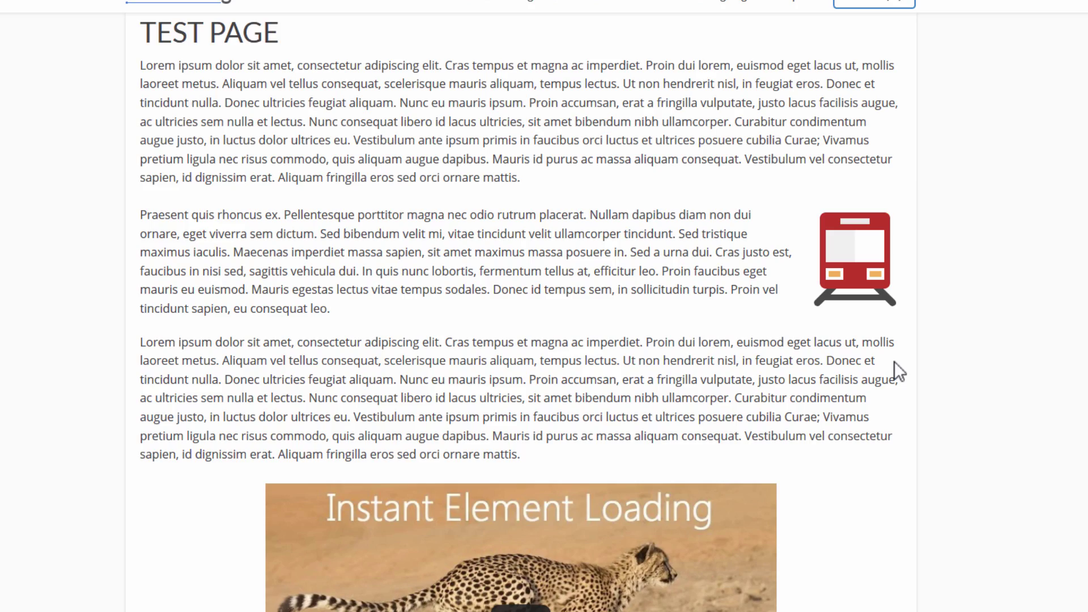